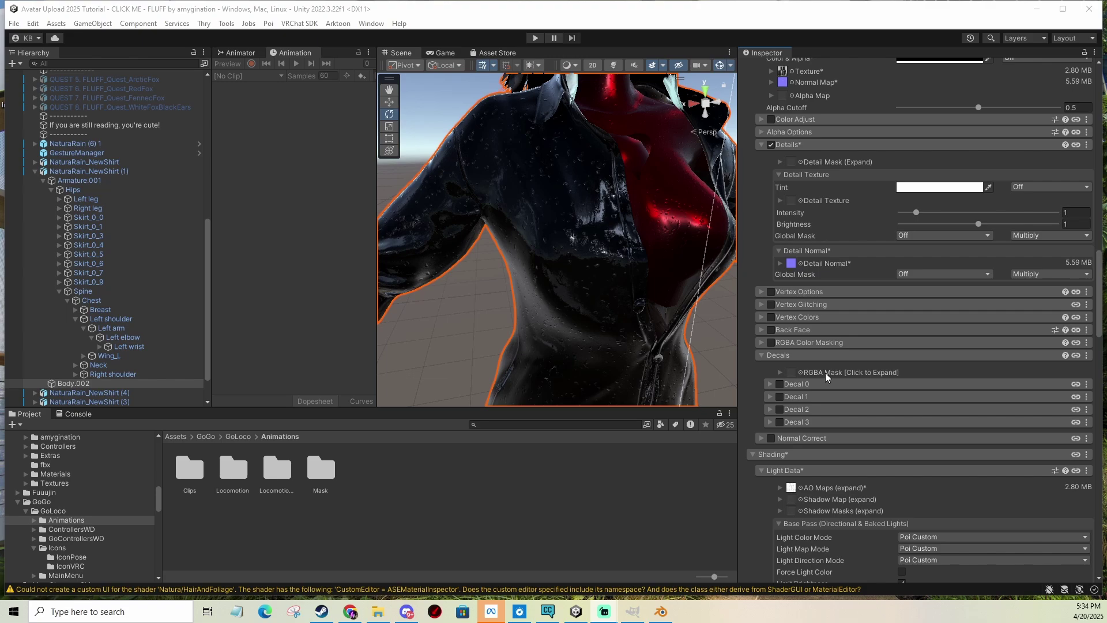
Expand Decal 0 in the Shirt 6 material's decal settings and enable it.
scroll(774, 354, "up", 10)
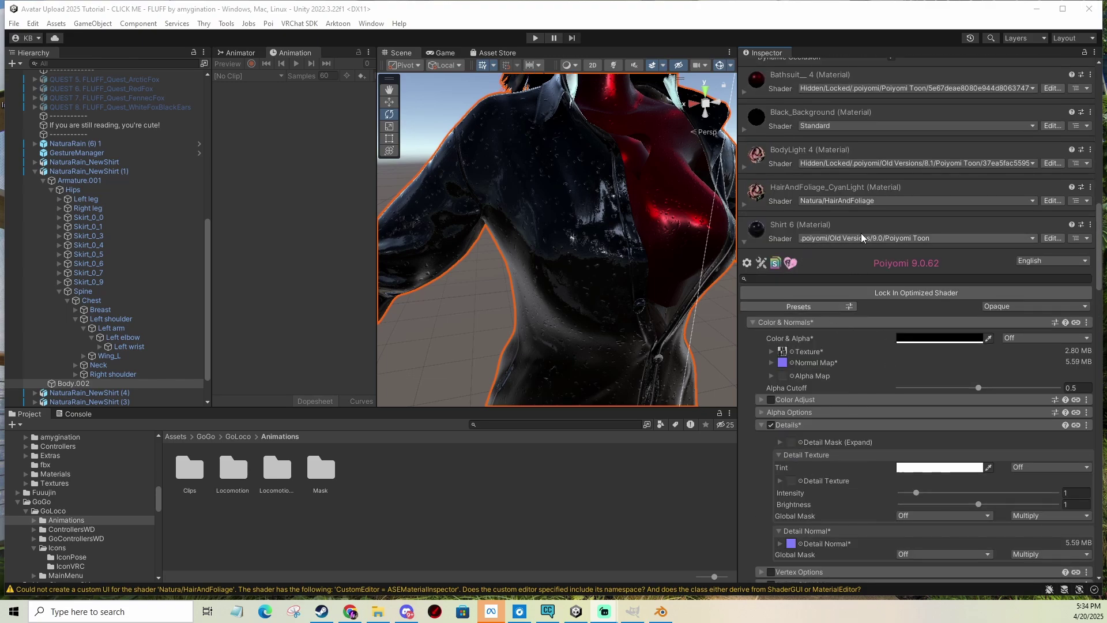
scroll(831, 244, "down", 5)
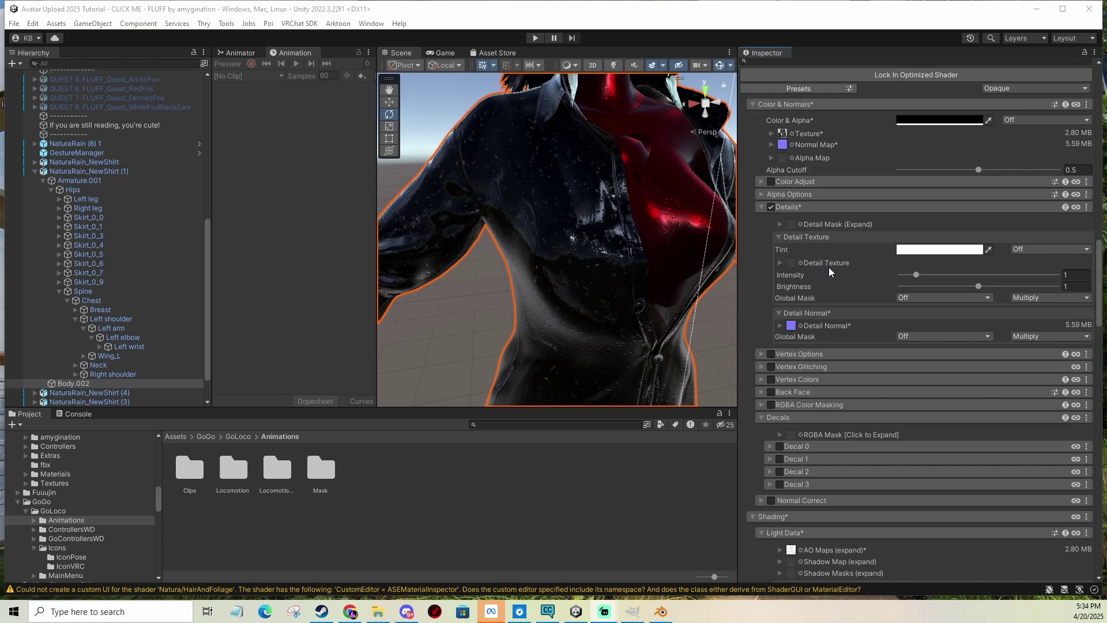
left_click(771, 384)
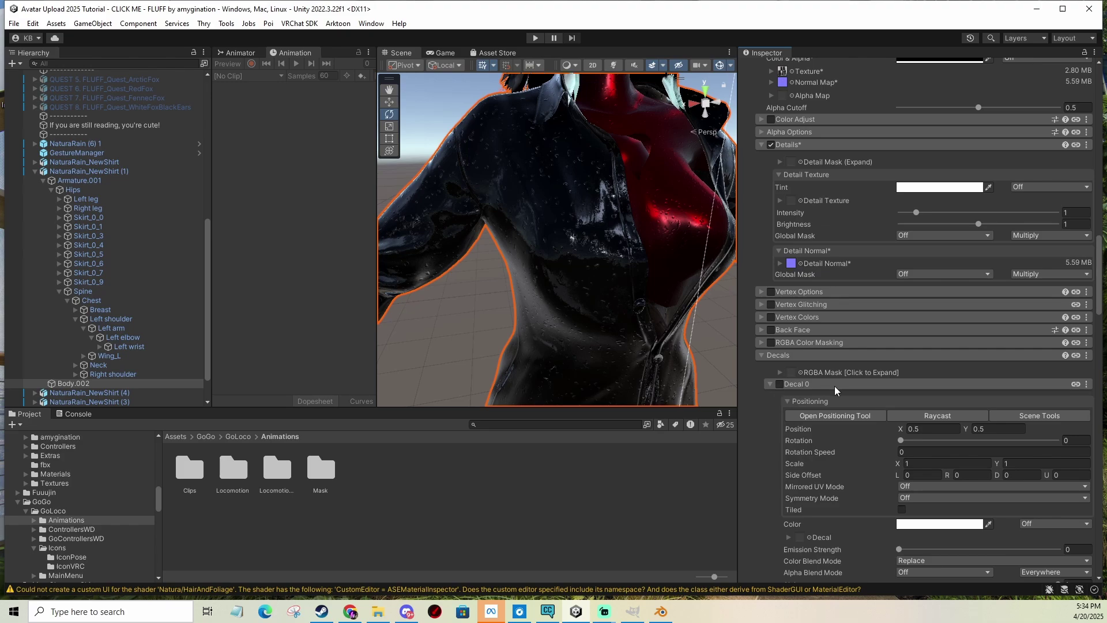
scroll(835, 386, "down", 3)
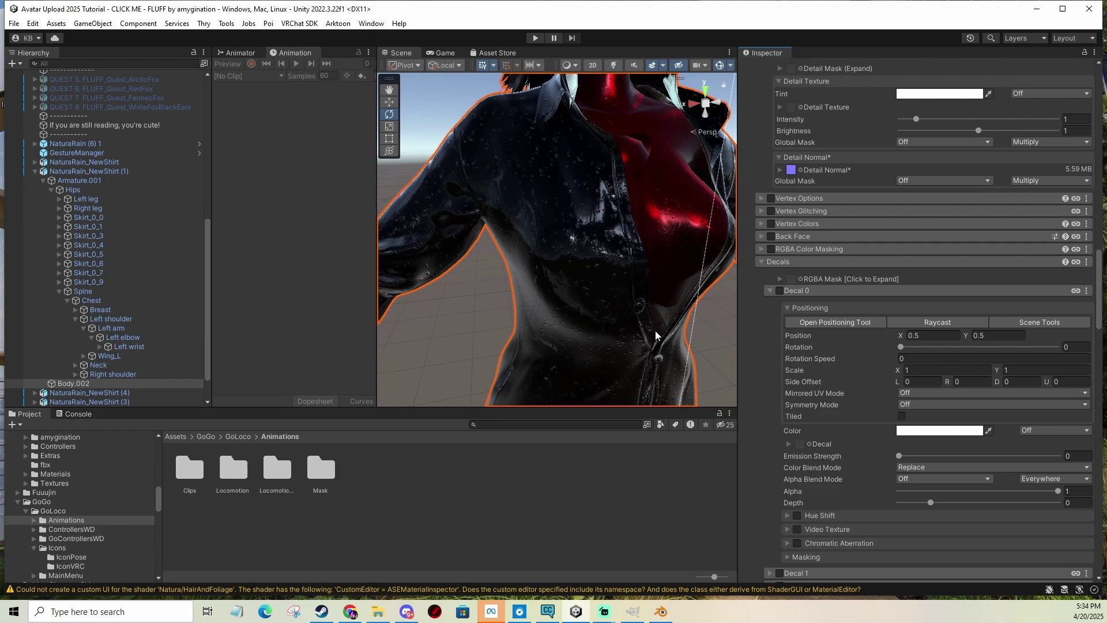
middle_click_drag(655, 331, 659, 338)
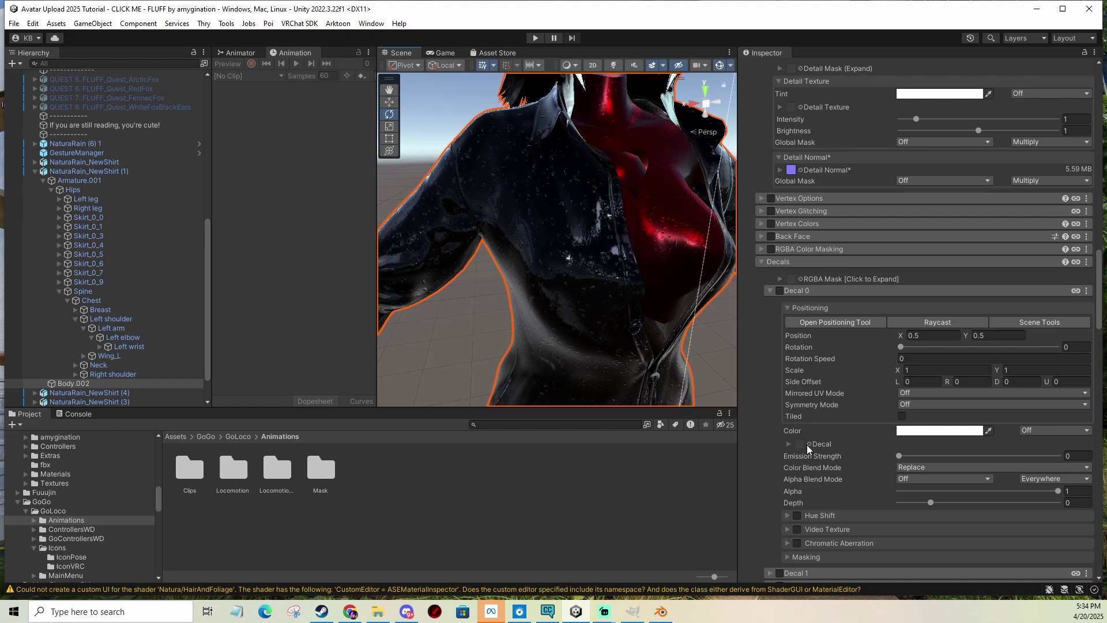
left_click(779, 289)
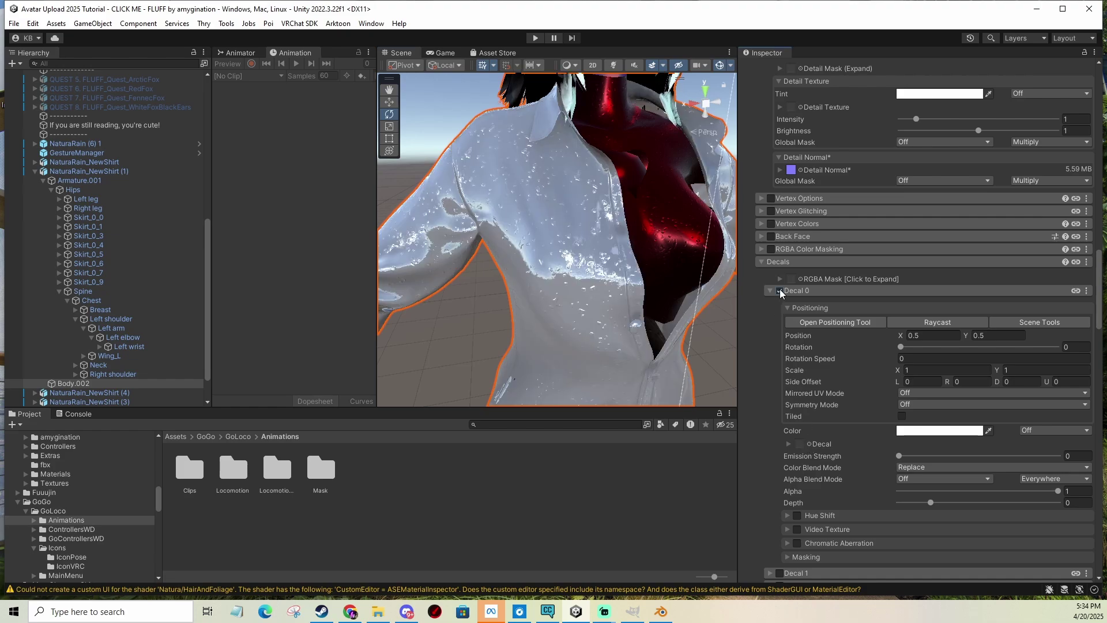
Search the textures for "emo" and assign Emote_Dance as the Decal 0 texture.
left_click(809, 444)
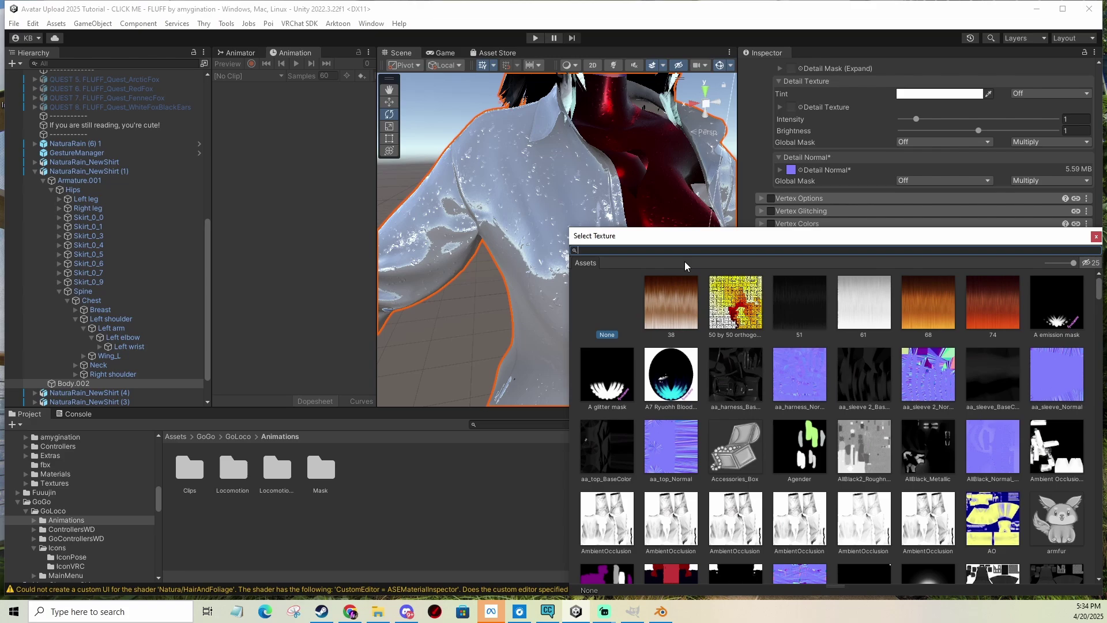
type("go")
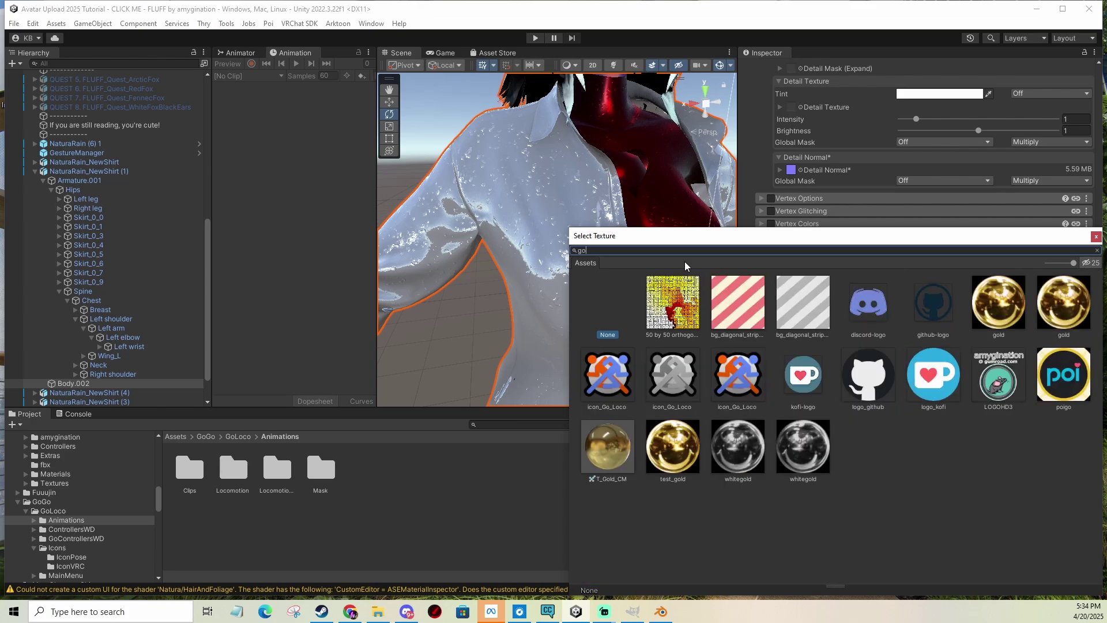
type("emo")
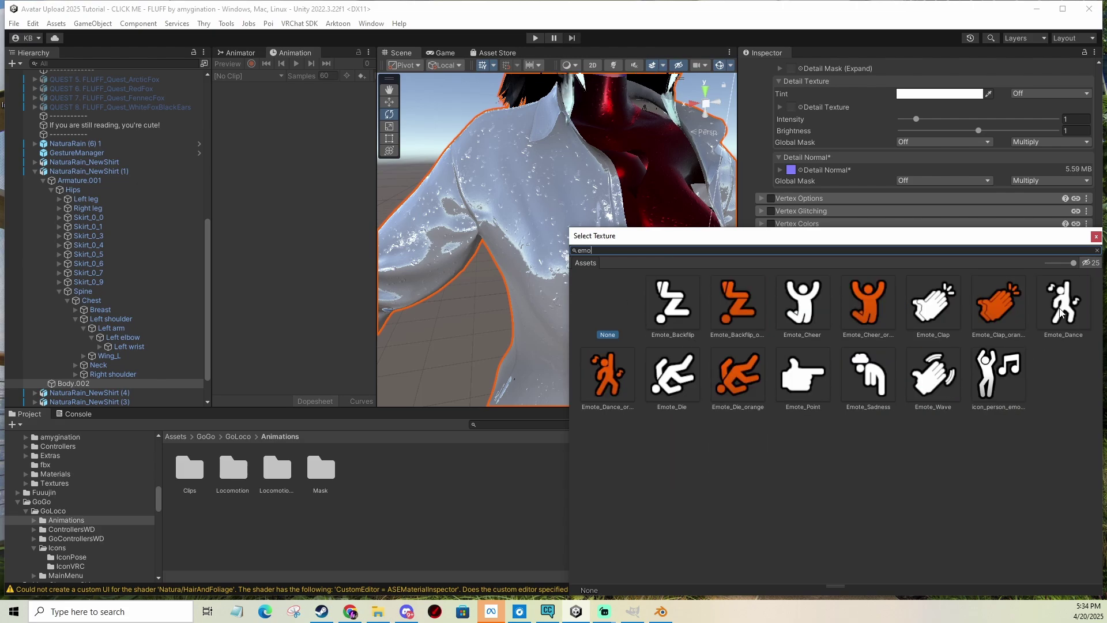
double_click(1060, 313)
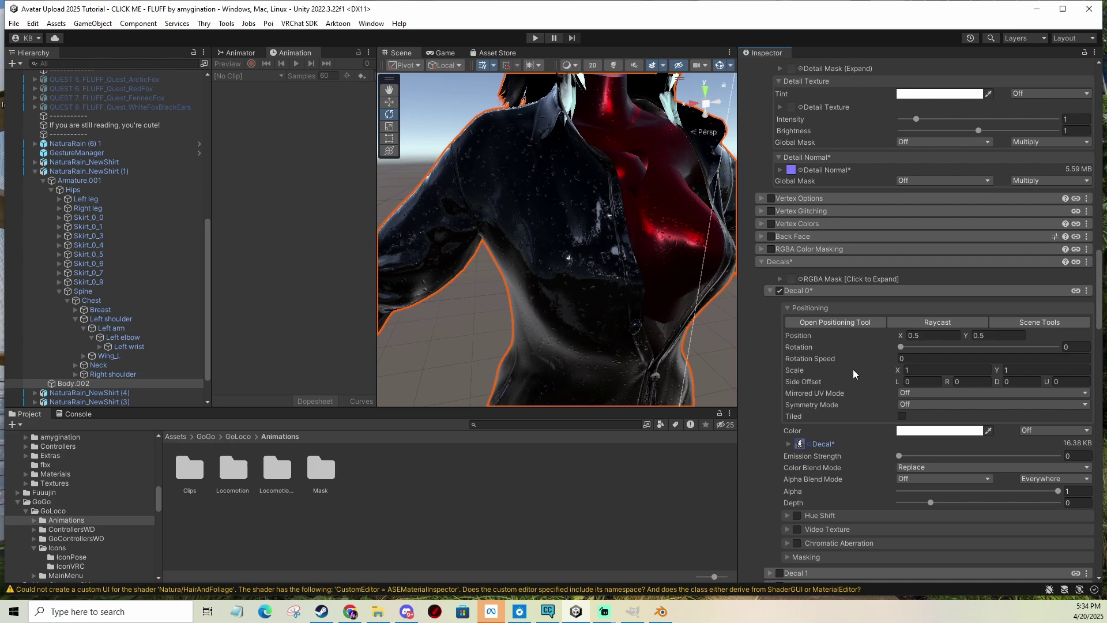
Expand the Decal 0 texture options and set its UV channel to UV1.
left_click(787, 446)
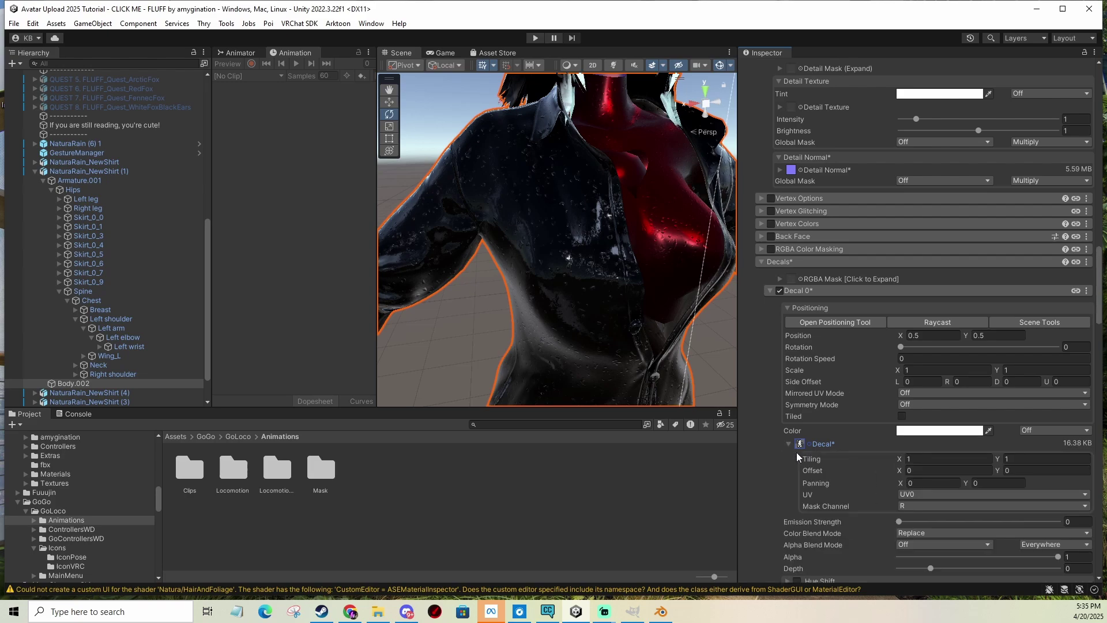
left_click(920, 493)
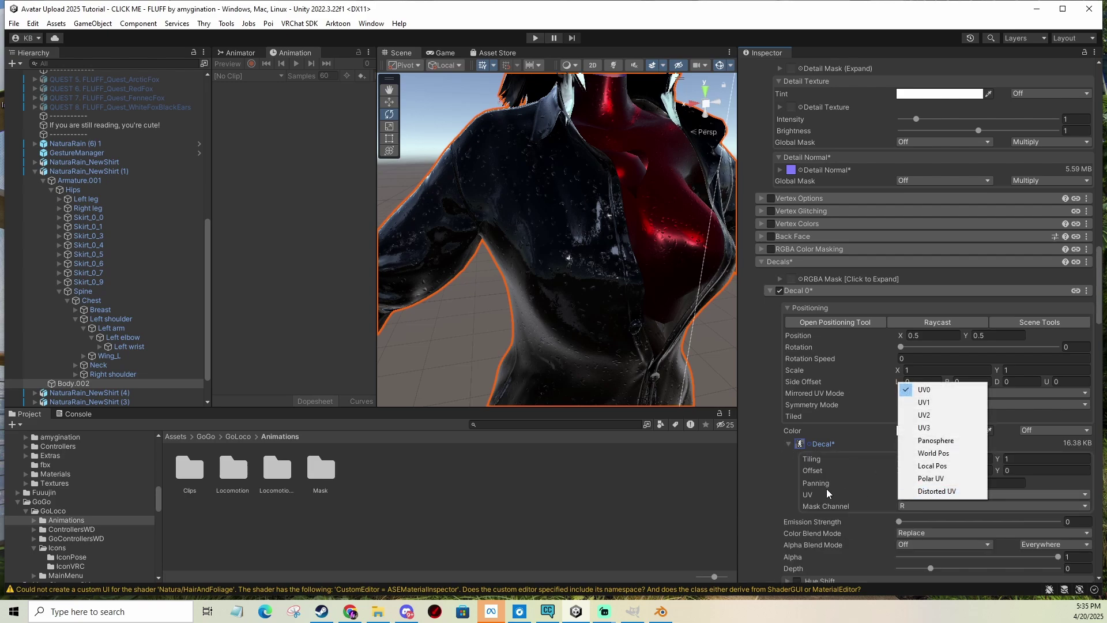
left_click(924, 401)
scroll(620, 311, "up", 5)
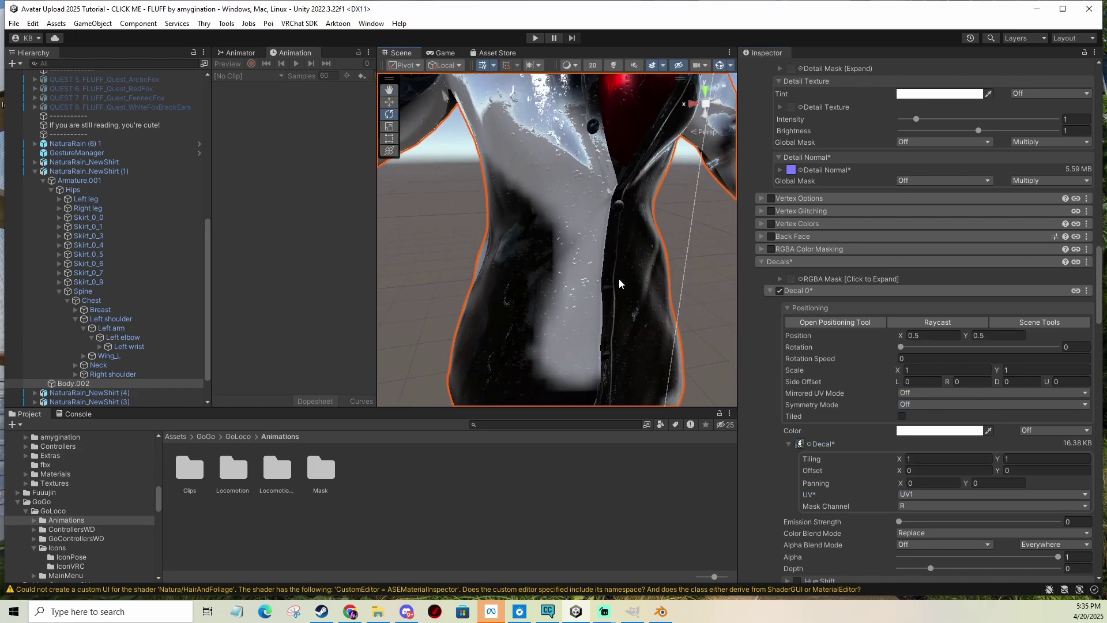
middle_click_drag(602, 133, 629, 322)
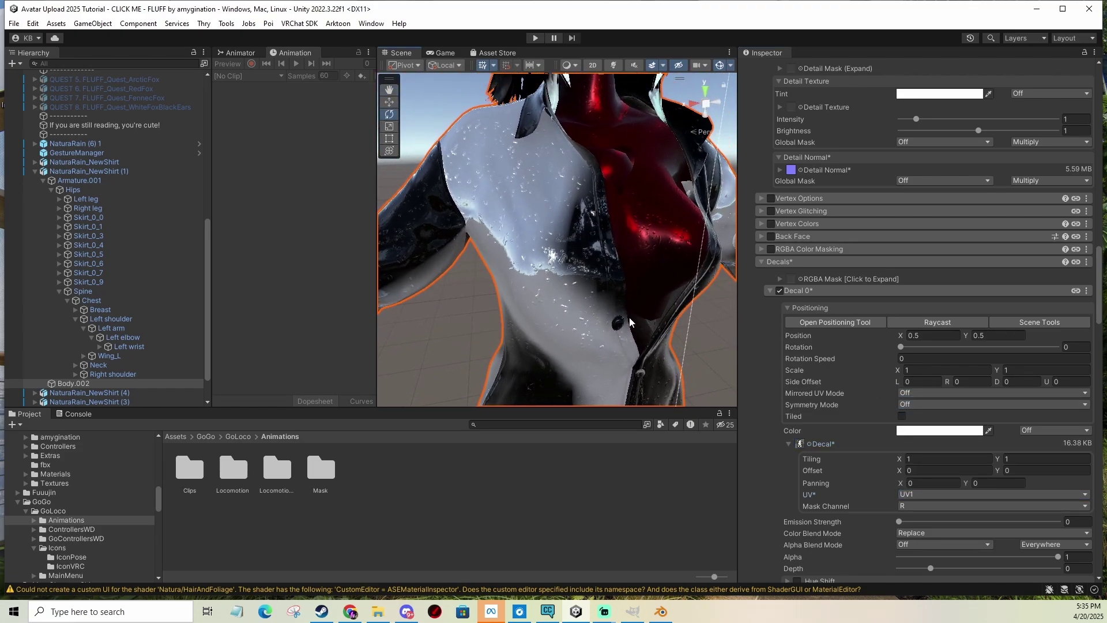
left_click_drag(628, 317, 641, 310, "alt")
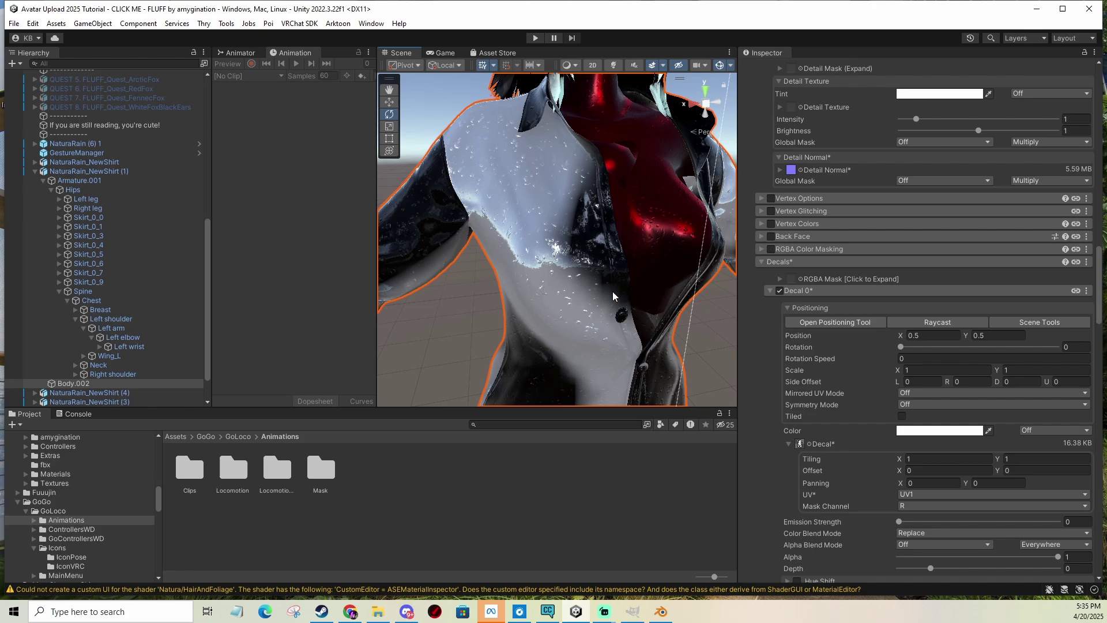
Open the decal positioning tool, shrink the dancing figure and place it on the shirt's front panel at about X 0.53, Y 0.48.
left_click(820, 323)
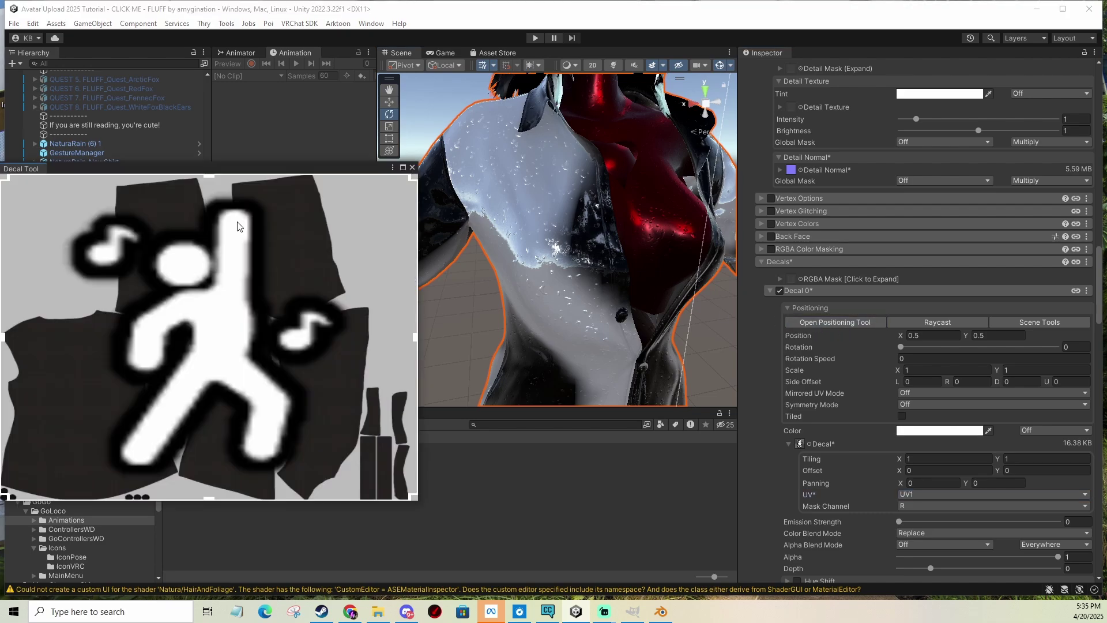
left_click_drag(251, 170, 479, 147)
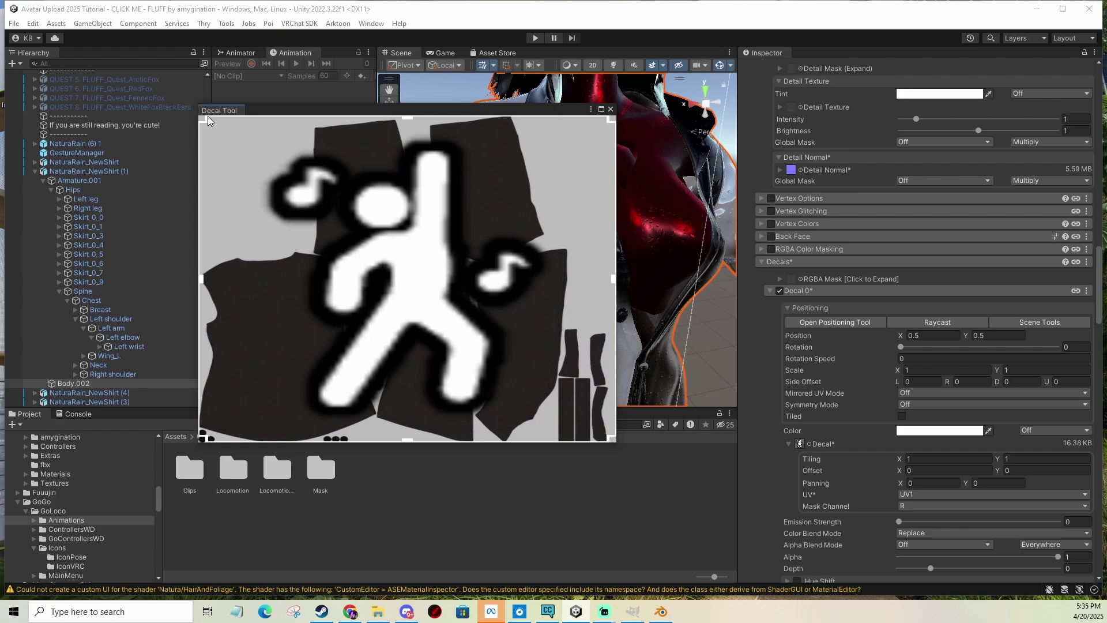
left_click_drag(210, 124, 402, 283)
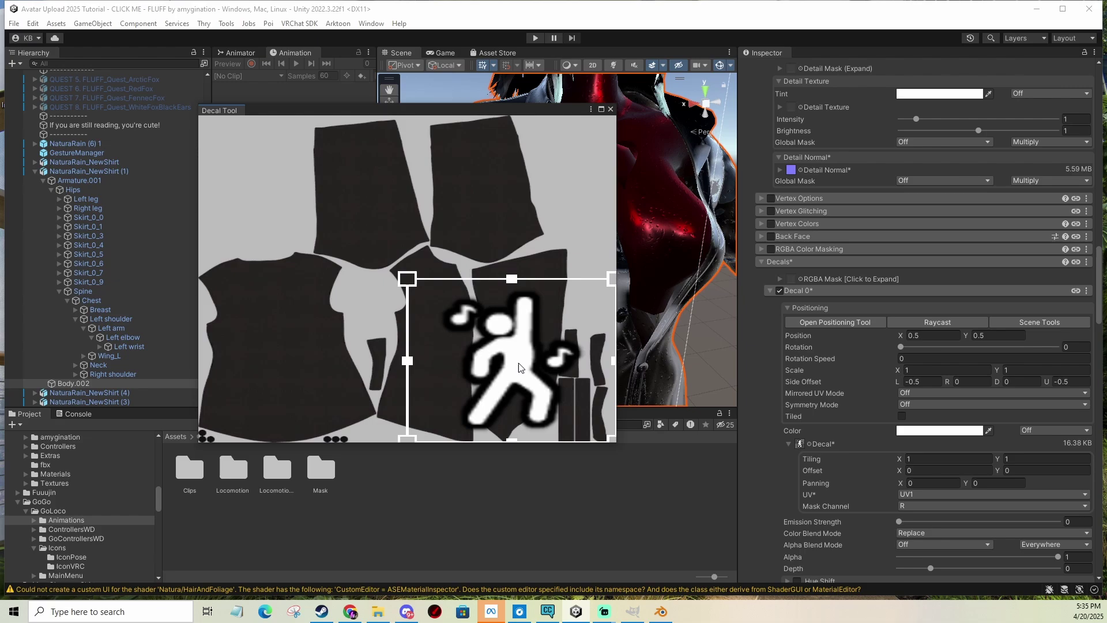
left_click_drag(519, 354, 442, 302)
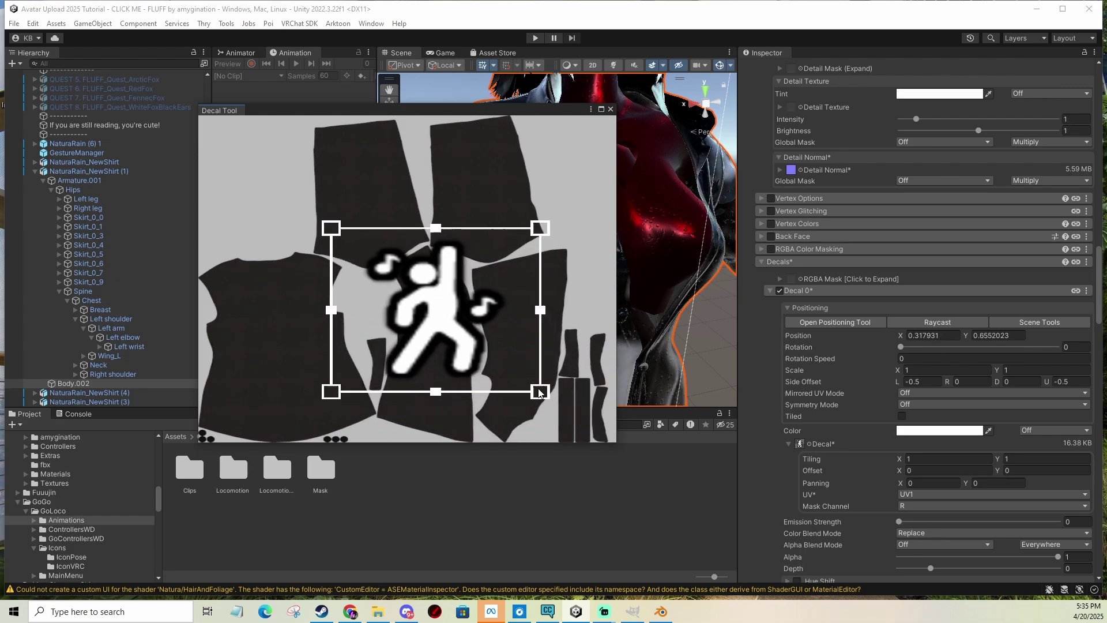
left_click_drag(541, 396, 487, 351)
left_click_drag(352, 256, 442, 308)
left_click_drag(462, 109, 281, 90)
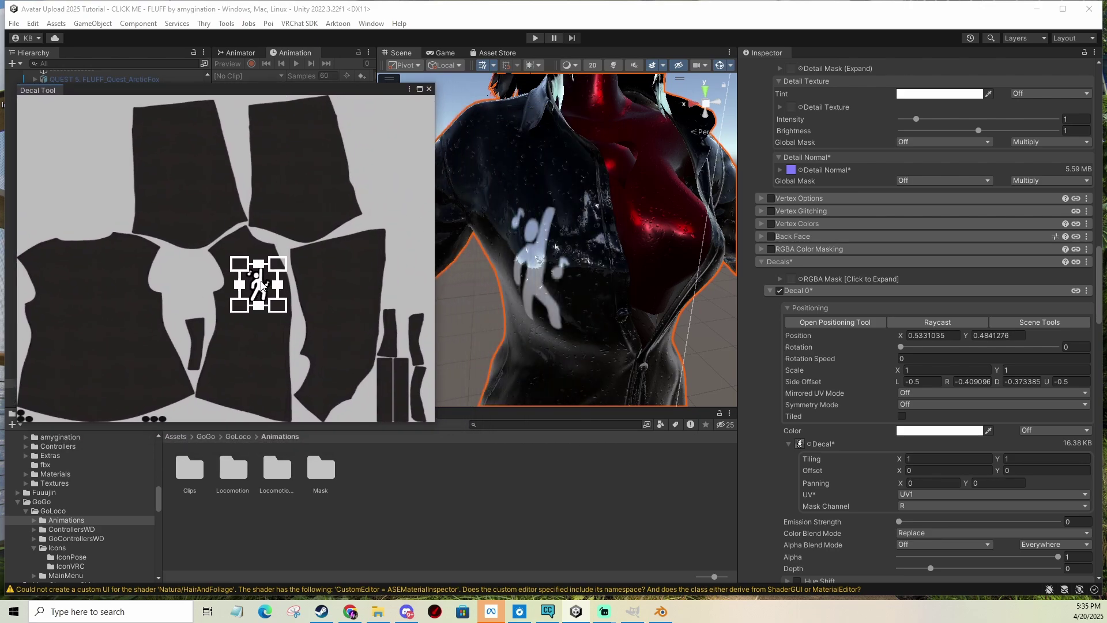
Shrink the decal slightly more and adjust its place on the shirt's chest to about X 0.57, Y 0.49.
left_click_drag(263, 284, 283, 308)
key("ctrl+z")
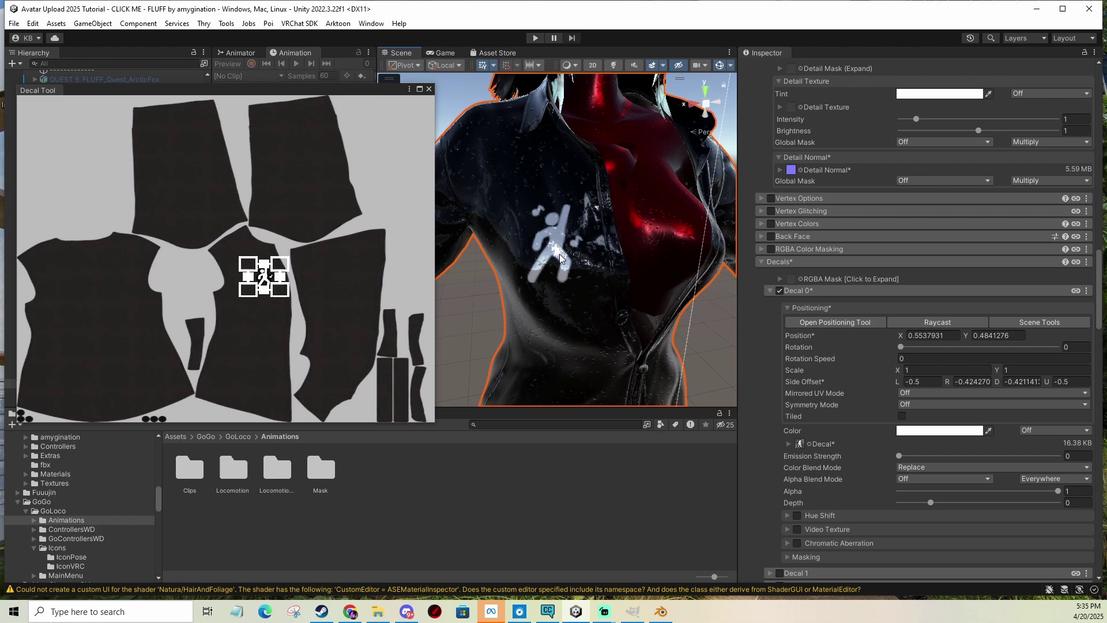
left_click_drag(263, 283, 271, 282)
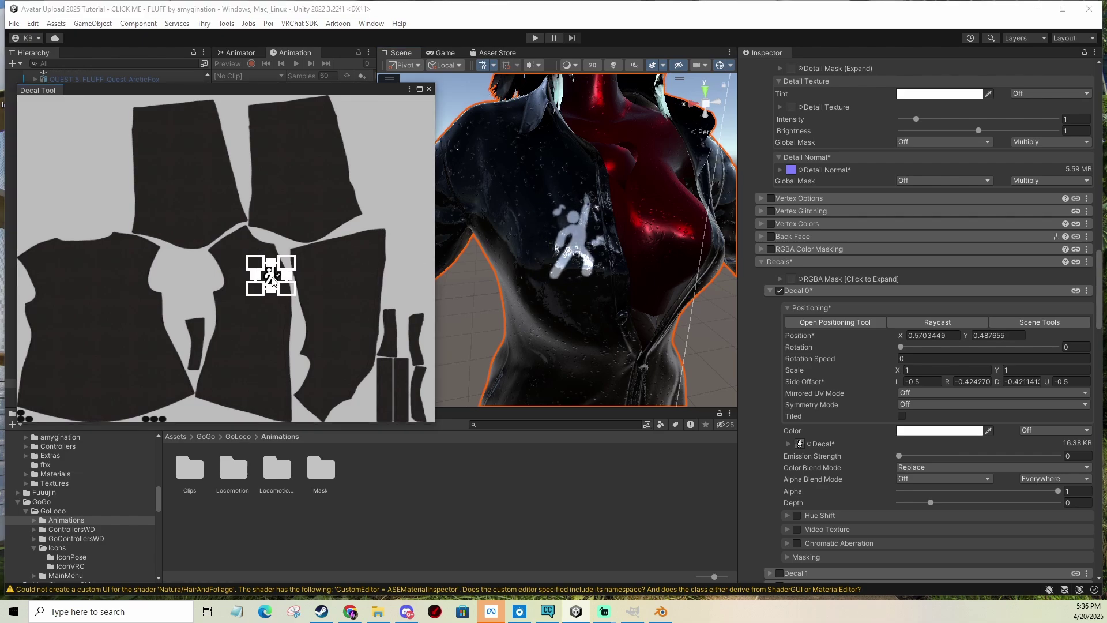
Move the decal onto the shirt's back panel at about X 0.21, Y 0.45.
middle_click_drag(616, 242, 665, 230)
right_click_drag(531, 250, 627, 267)
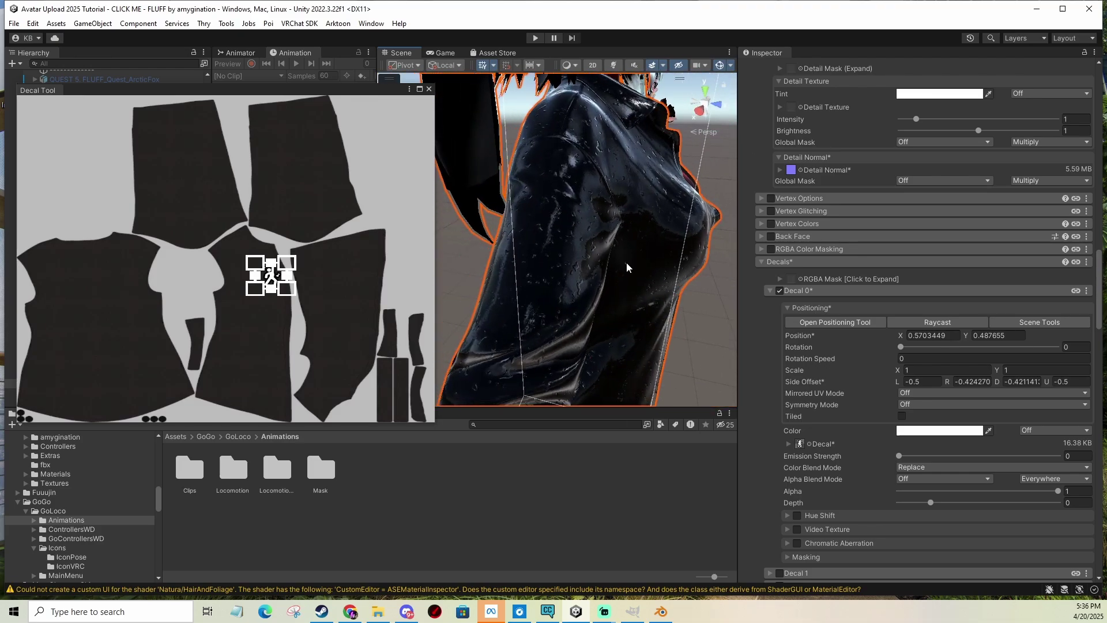
left_click_drag(269, 276, 120, 289)
right_click_drag(486, 280, 628, 248)
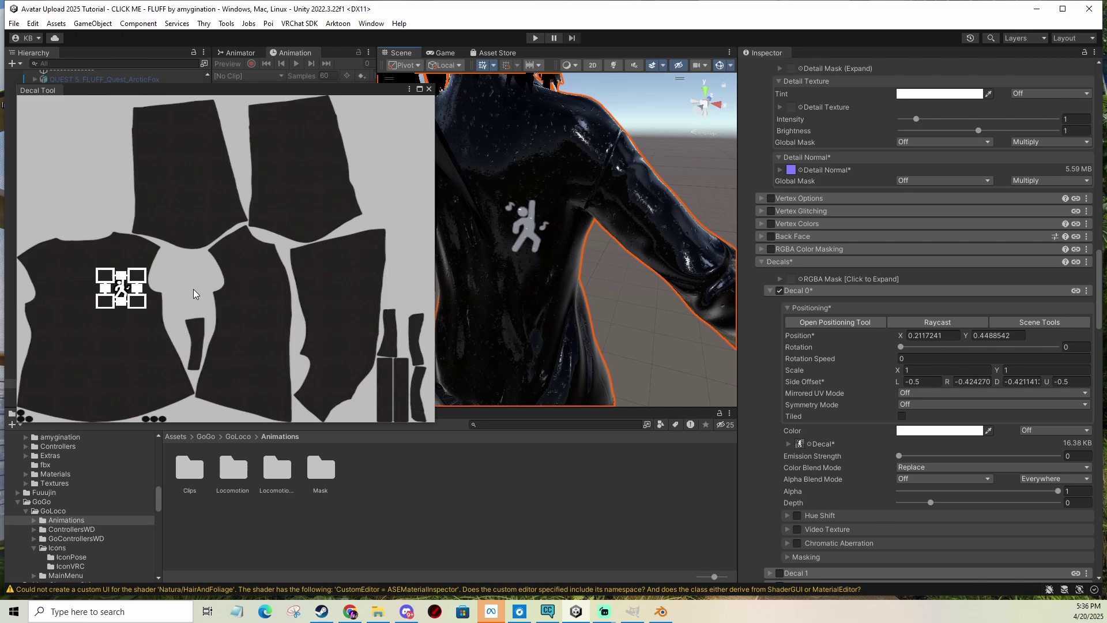
Move the decal onto the sleeve's UV piece at about X 0.38, Y 0.64.
left_click_drag(128, 289, 198, 212)
right_click_drag(519, 245, 544, 255)
left_click_drag(201, 220, 194, 228)
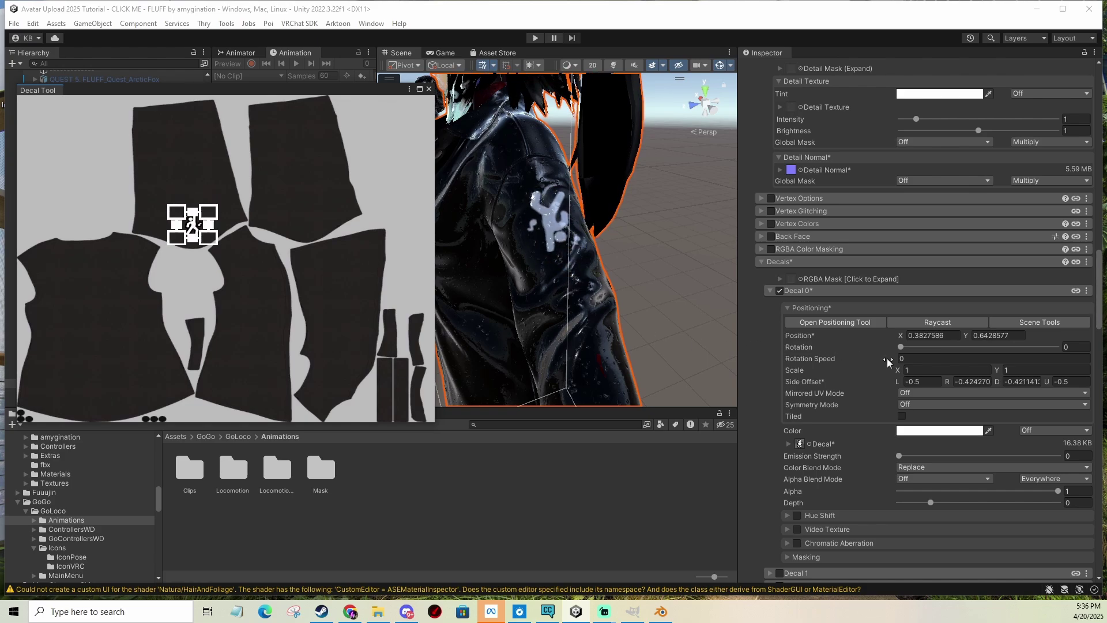
Set the Decal 0 rotation to 175 so the figure stands upright on the sleeve.
left_click_drag(906, 347, 974, 345)
right_click_drag(692, 314, 597, 306)
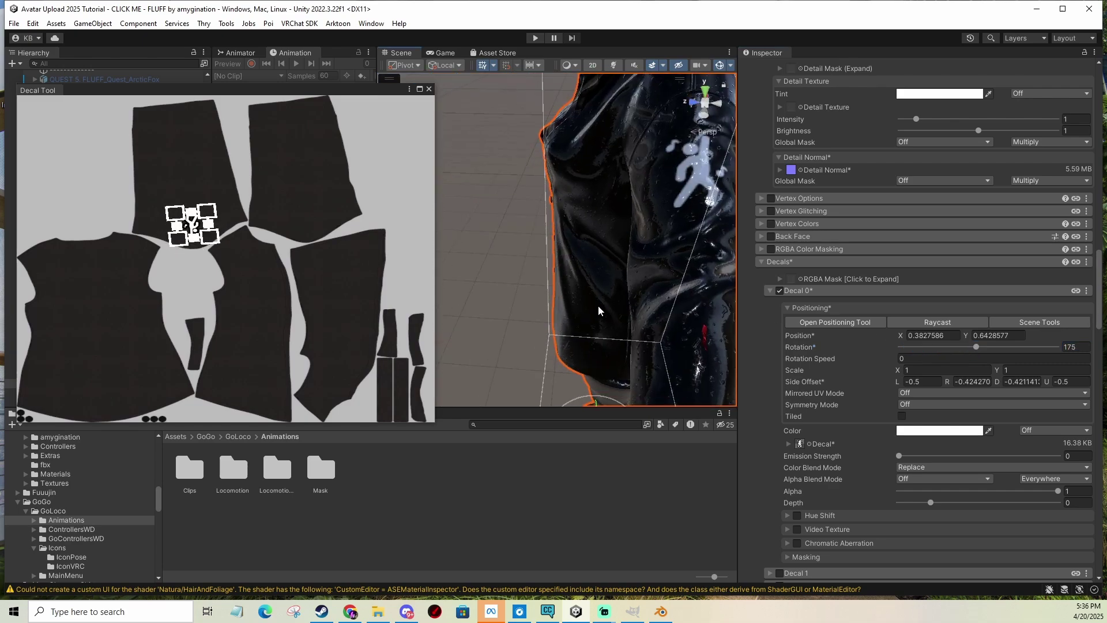
middle_click_drag(597, 305, 642, 298)
scroll(638, 278, "up", 4)
scroll(642, 298, "down", 2)
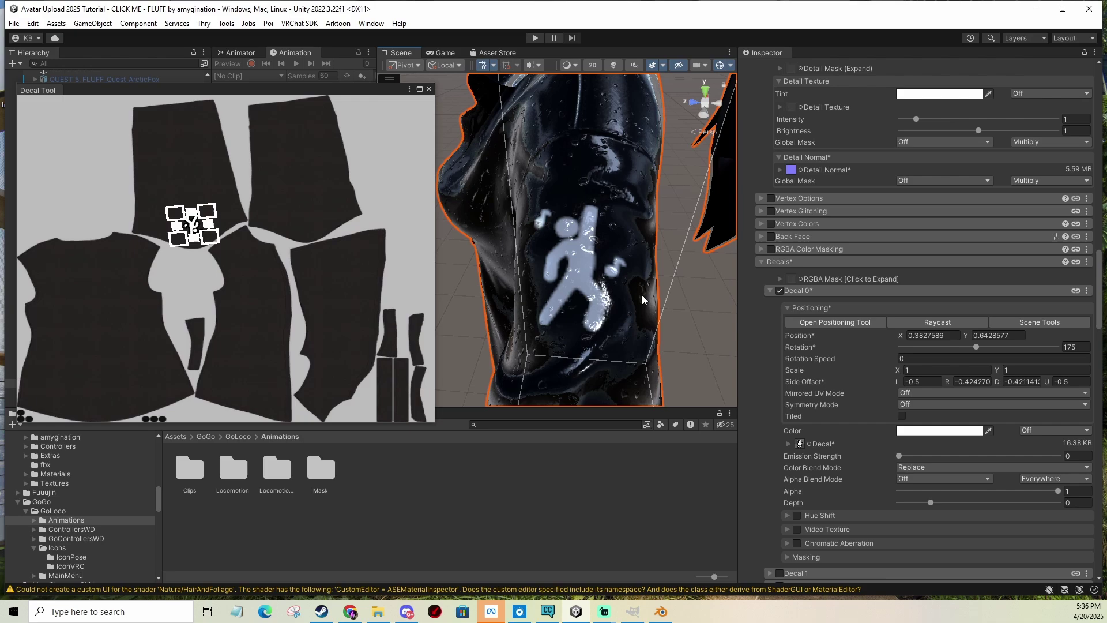
Set the Decal 0 emission strength to 0.5.
left_click(1074, 456)
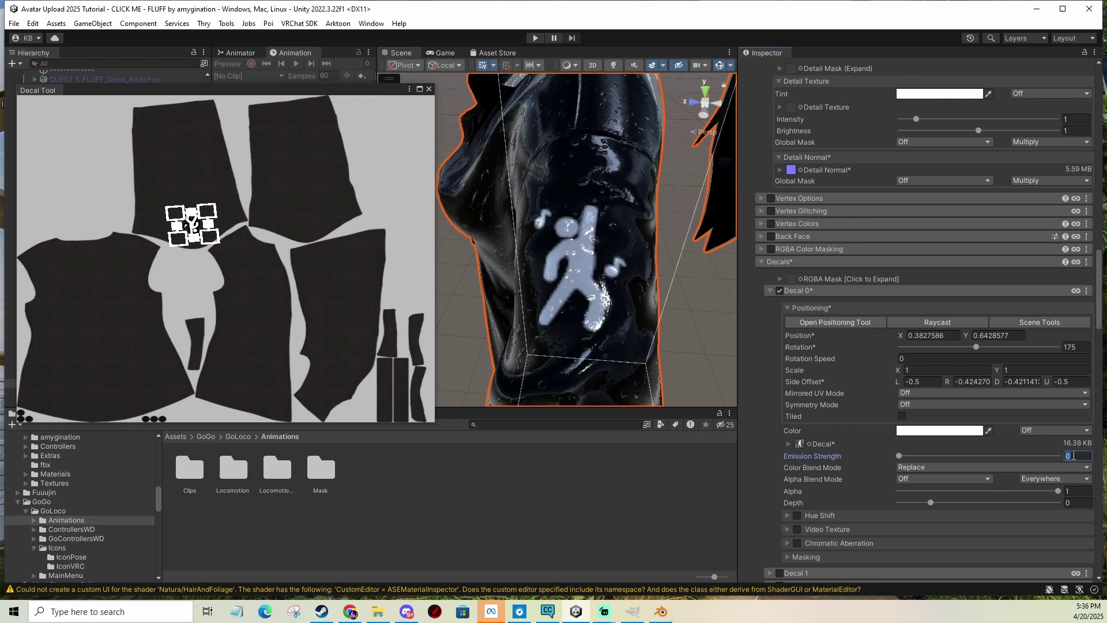
type(".5")
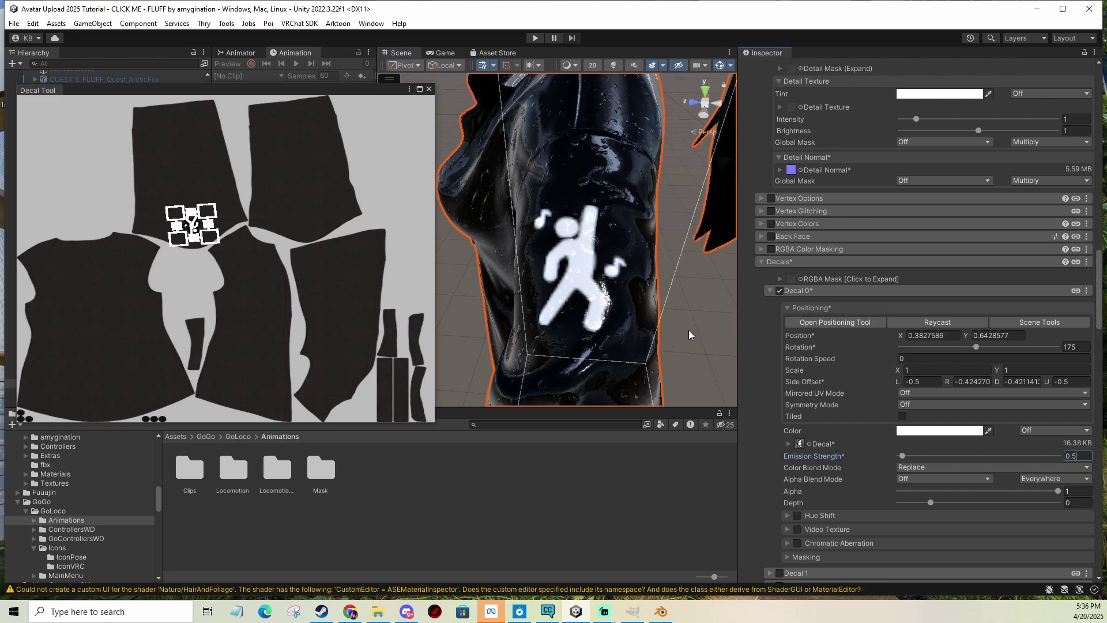
key("Return")
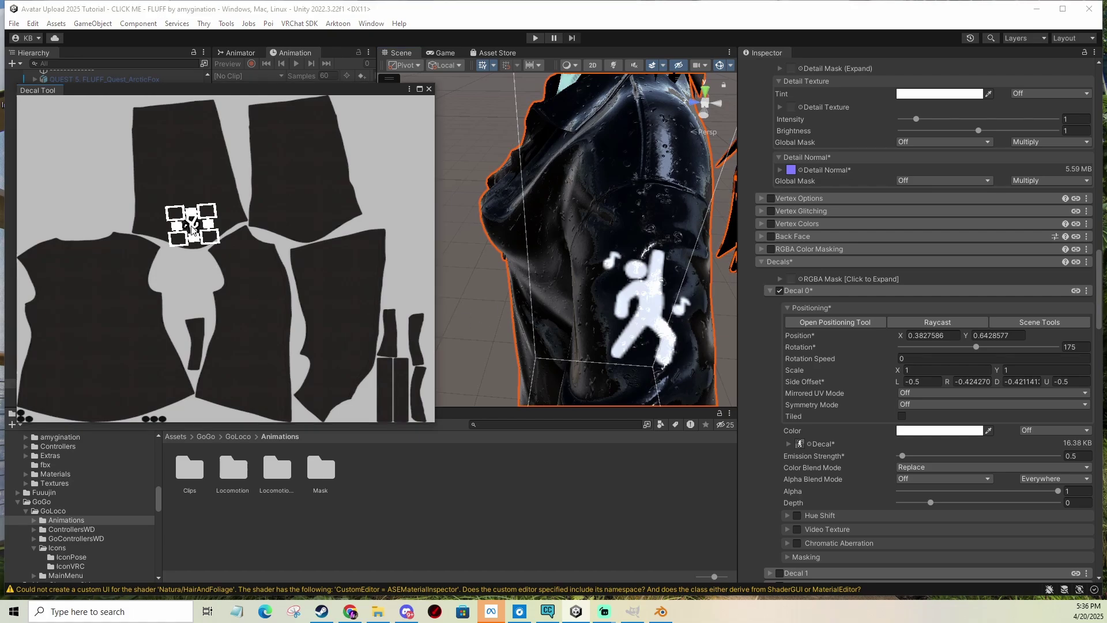
Nudge the decal higher on the upper sleeve to about X 0.38, Y 0.62 and inspect the shirt around it.
left_click_drag(196, 237, 191, 232)
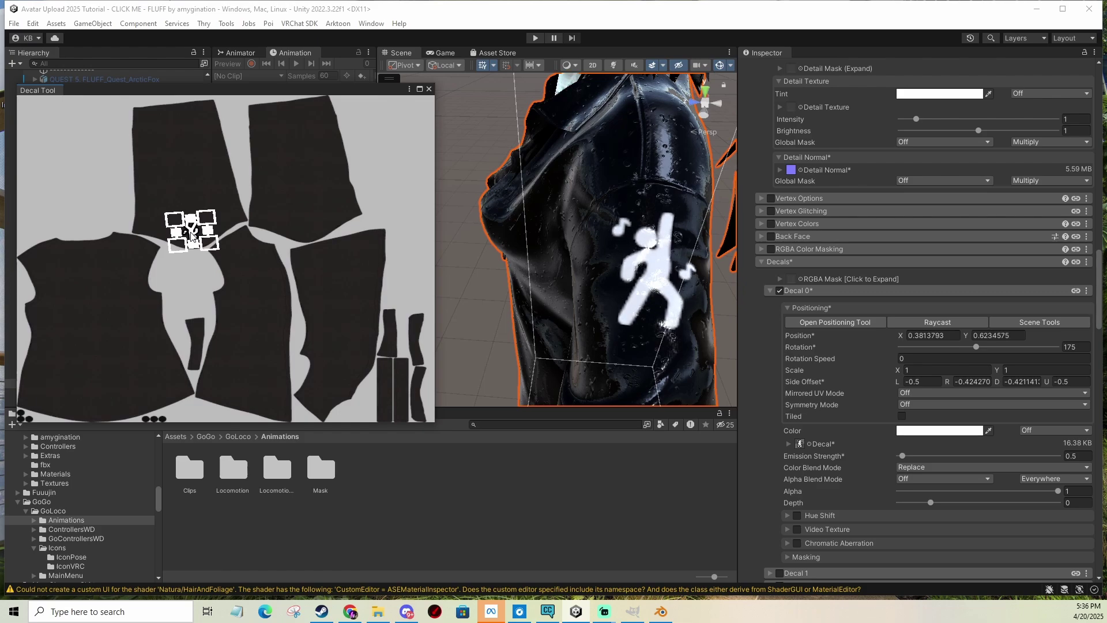
middle_click_drag(704, 348, 644, 344)
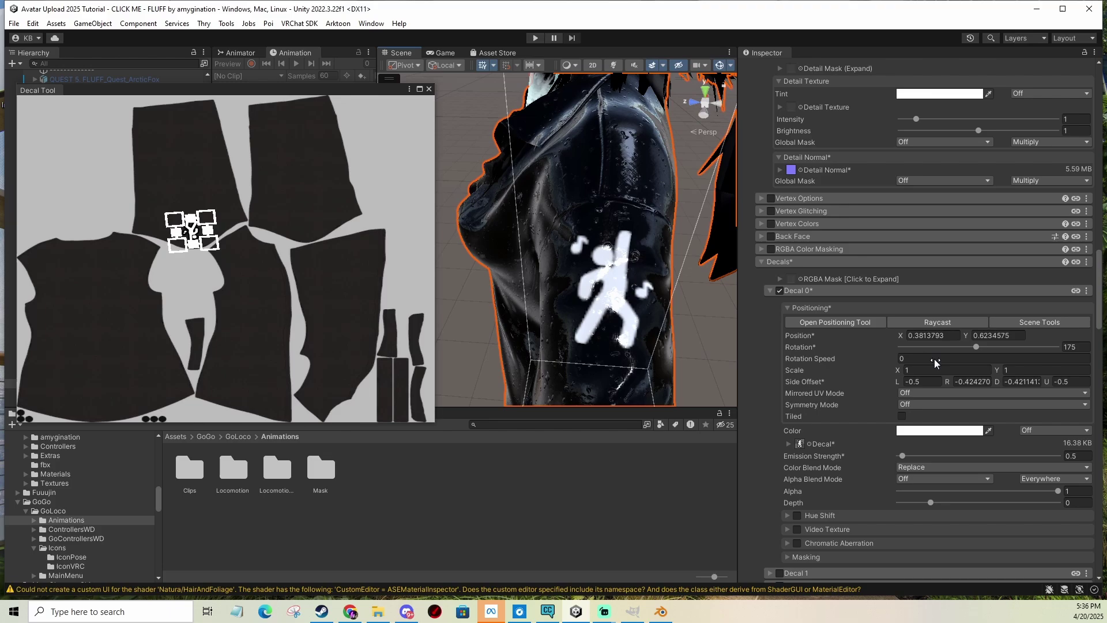
left_click_drag(645, 344, 721, 292, "alt")
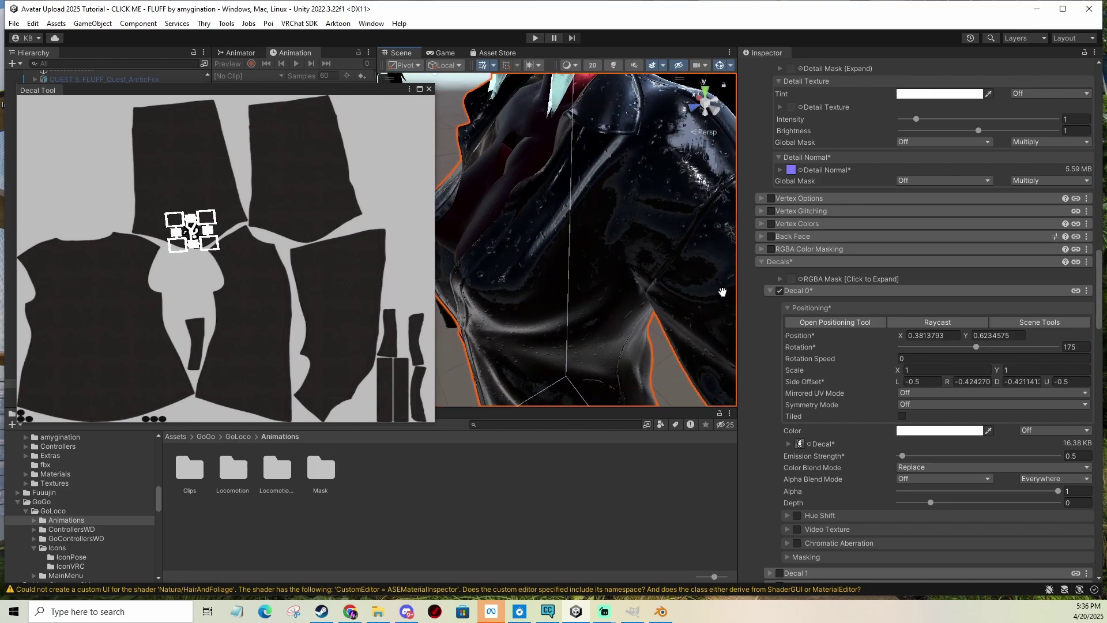
scroll(587, 292, "down", 3)
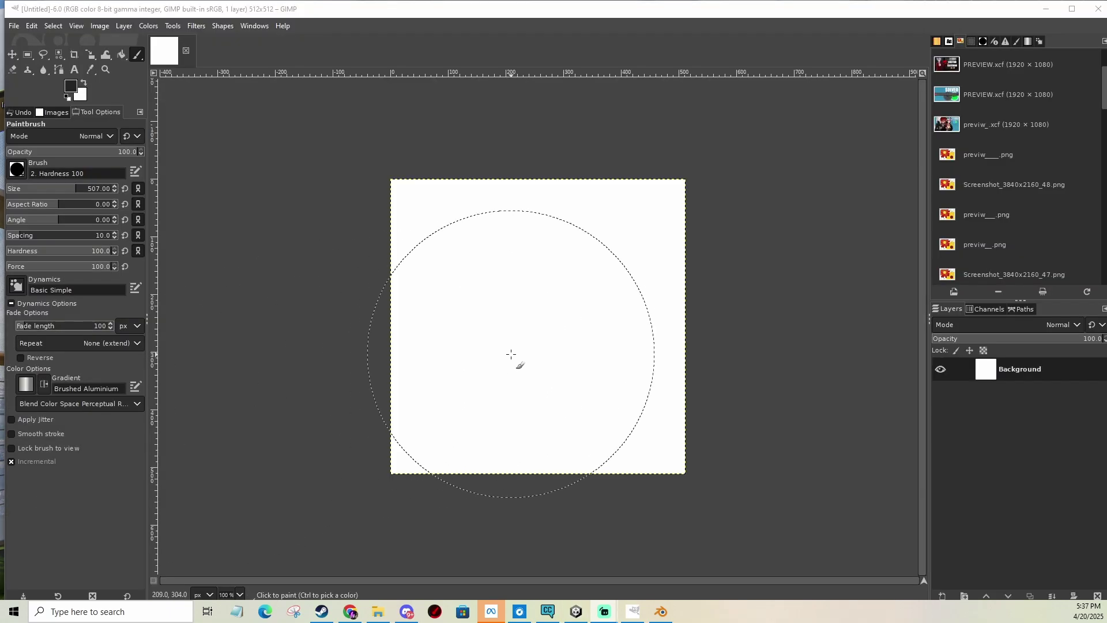
mouse_move(657, 616)
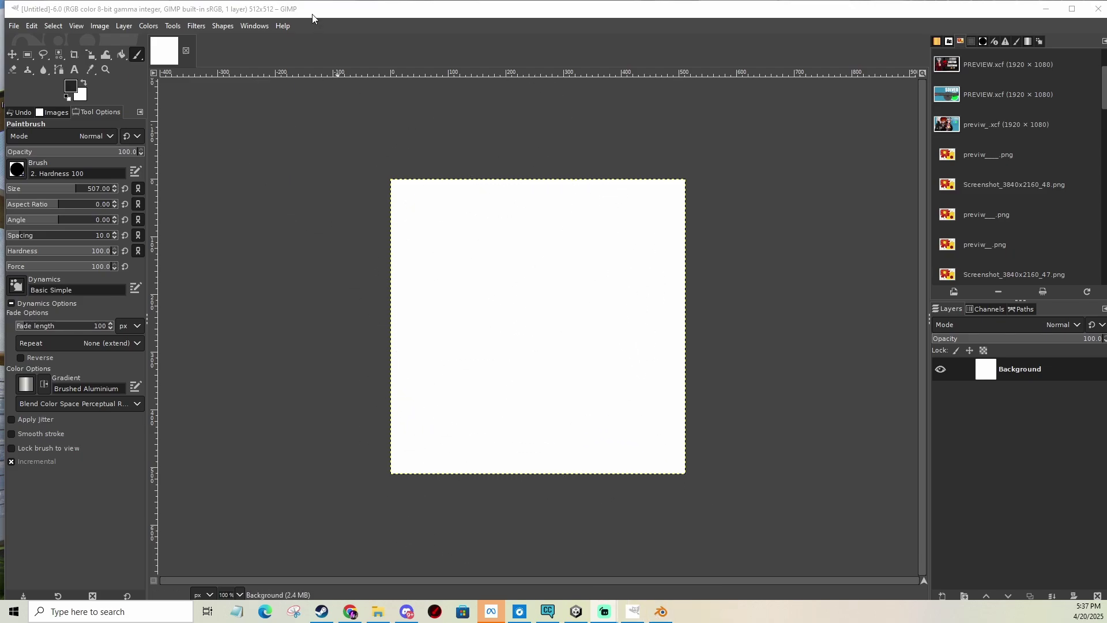
Add an alpha channel to the white Background layer of the 512x512 image and clear it to transparency.
left_click_drag(313, 14, 330, 37)
double_click(330, 37)
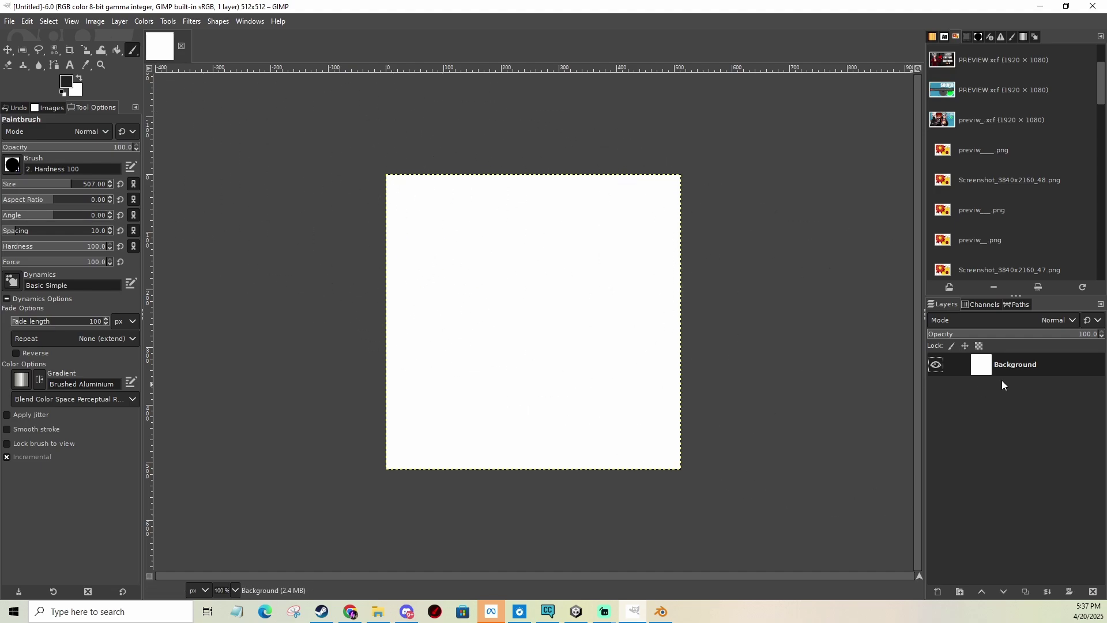
right_click(1001, 362)
left_click(940, 386)
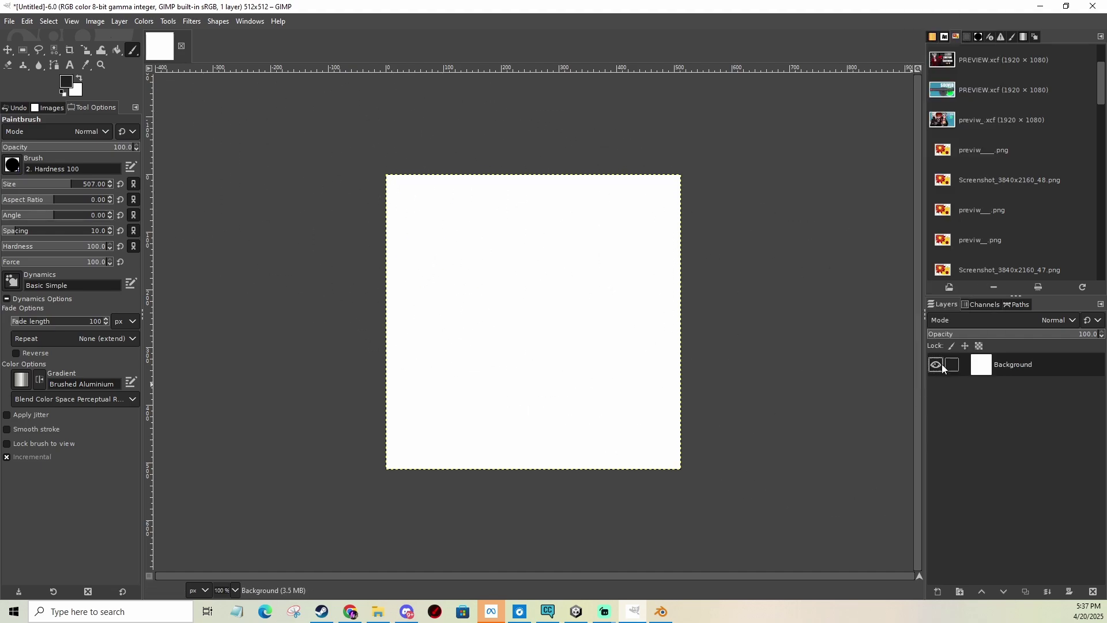
key("Delete")
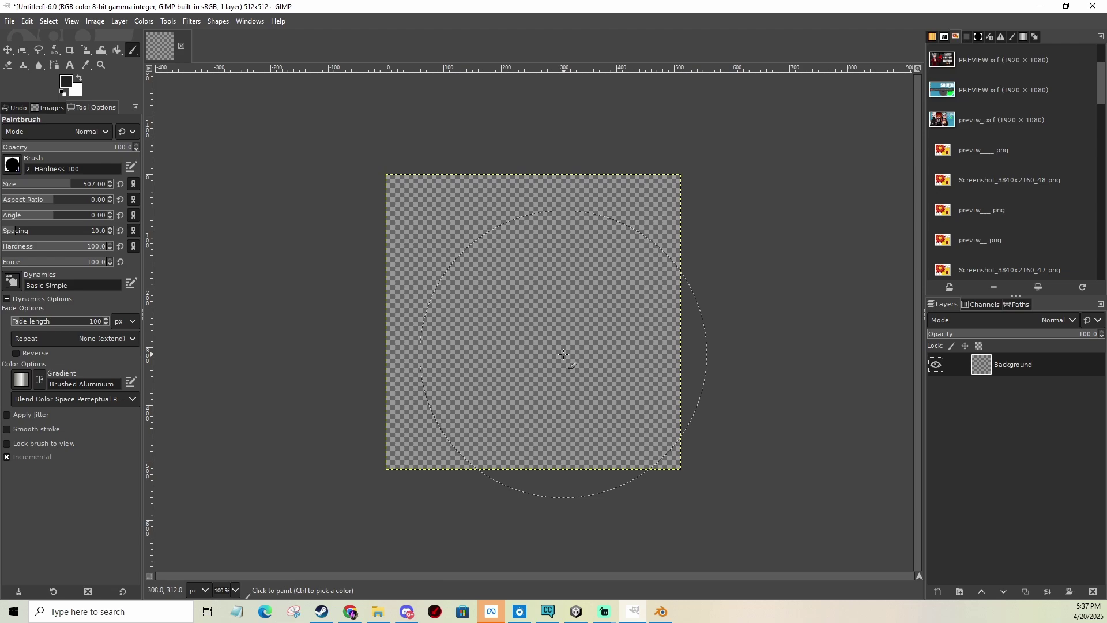
Create a new 512x512 layer named DaysOfTheWeek, filled with transparency, above the Background layer.
right_click(1015, 364)
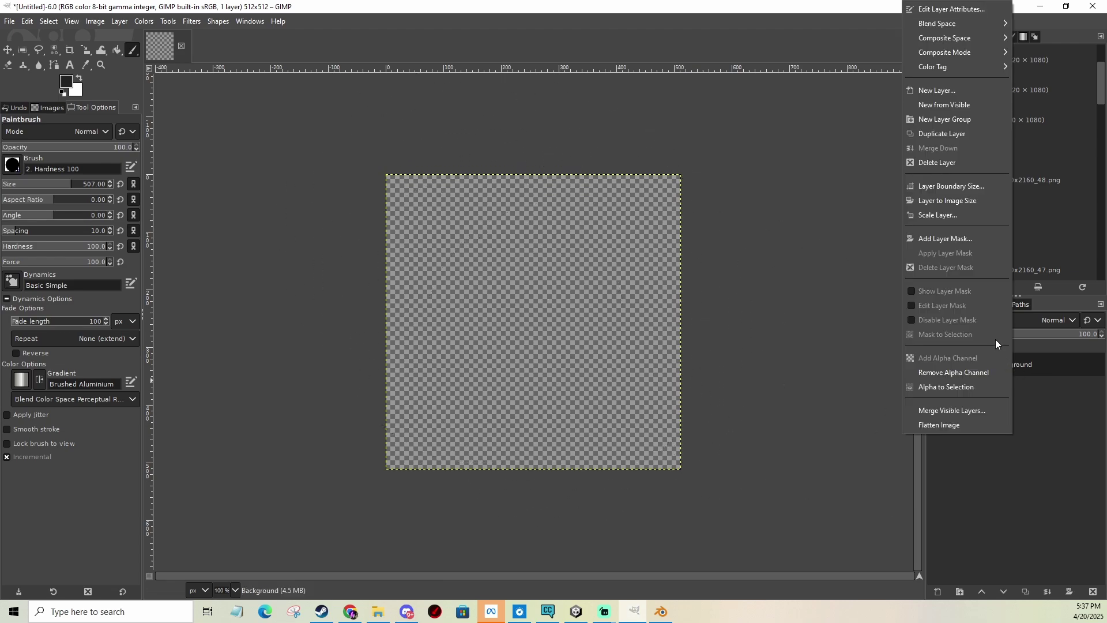
left_click(951, 91)
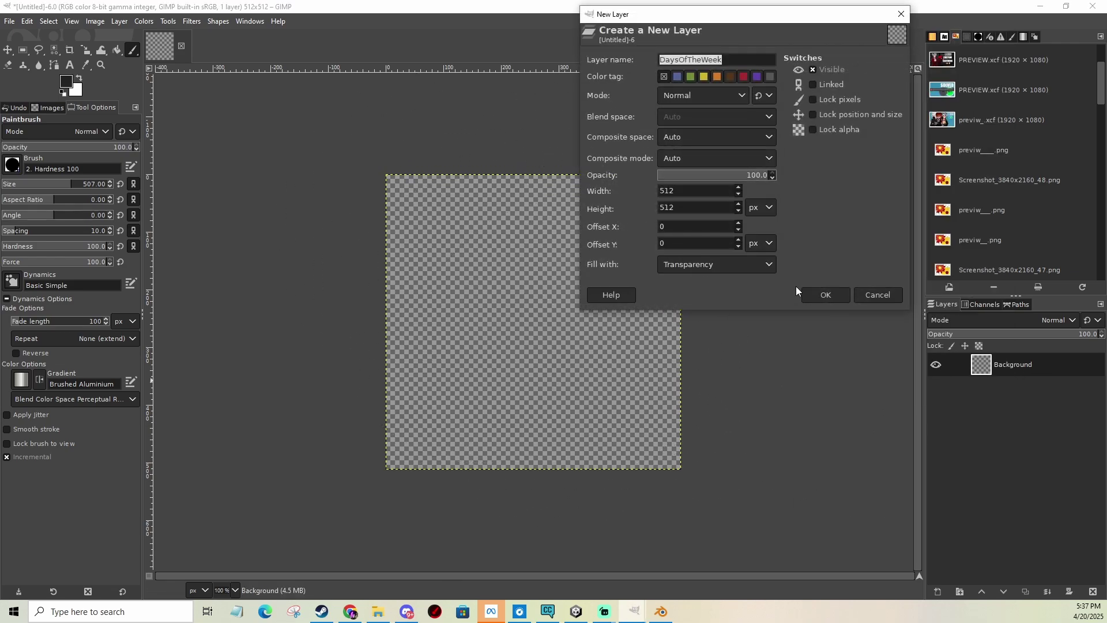
left_click(824, 295)
Make white the foreground colour and write BOTTOM in a full-width text box across the canvas middle, in Impact Condensed at 140 px.
left_click(80, 78)
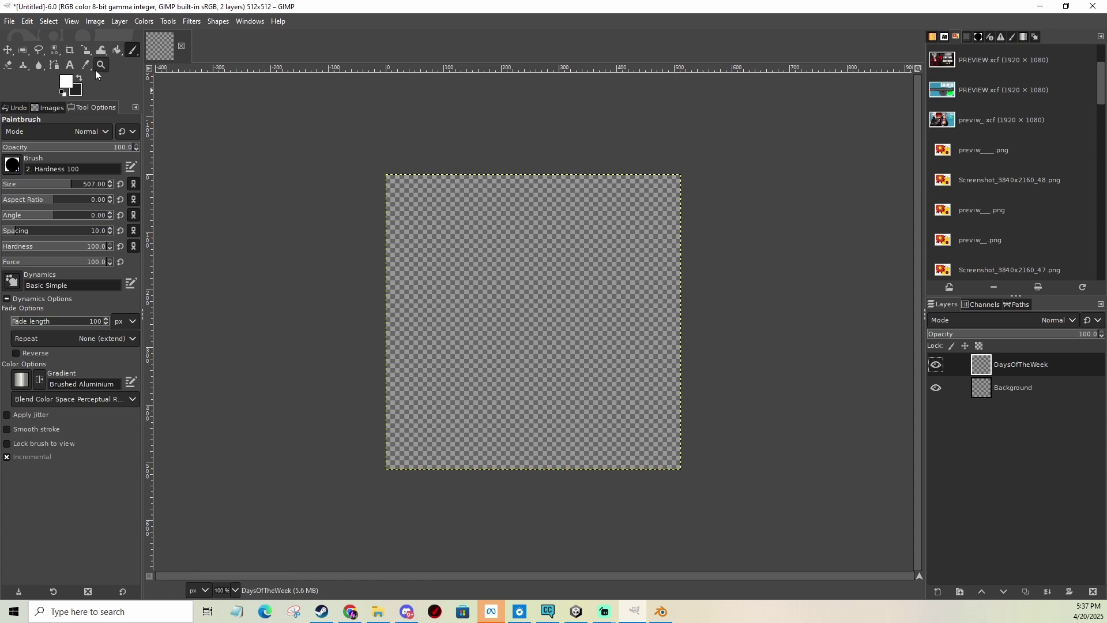
left_click(69, 64)
mouse_move(391, 263)
left_mouse_down()
mouse_move(689, 391)
mouse_move(674, 378)
left_mouse_up()
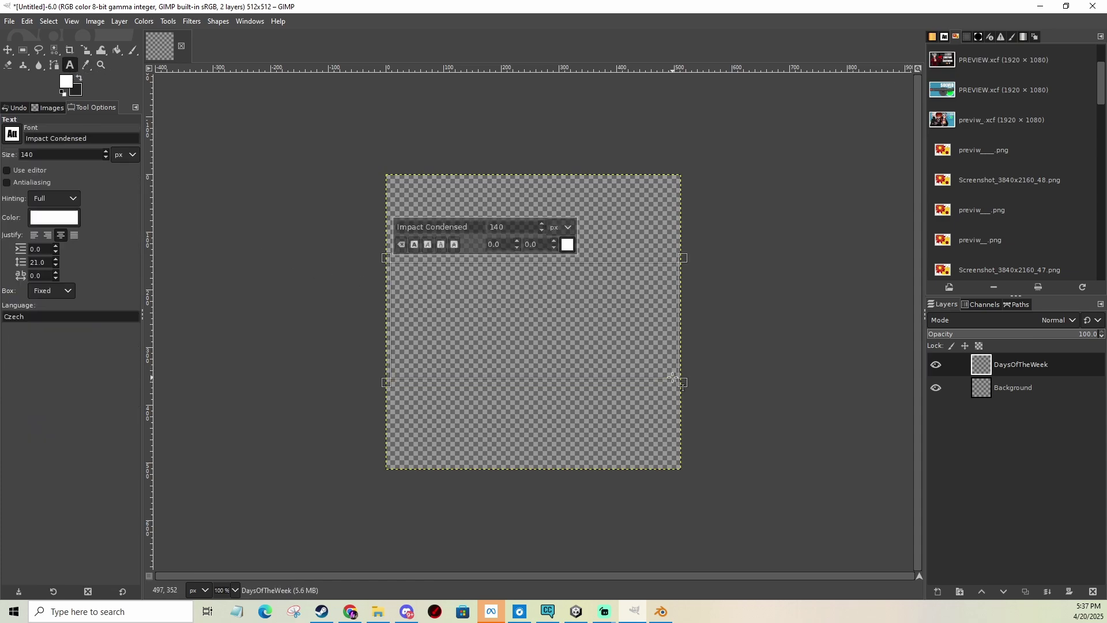
type("BOTTOM")
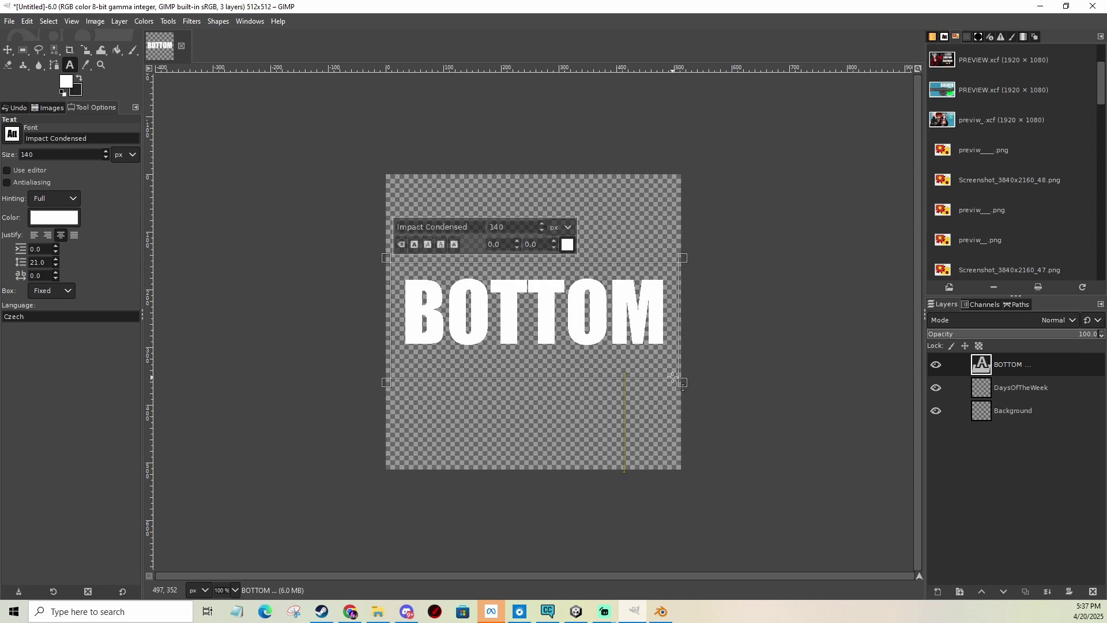
Extend the text box past the canvas's lower edge and add TEXT as a second line.
left_click(587, 384)
left_click(562, 358)
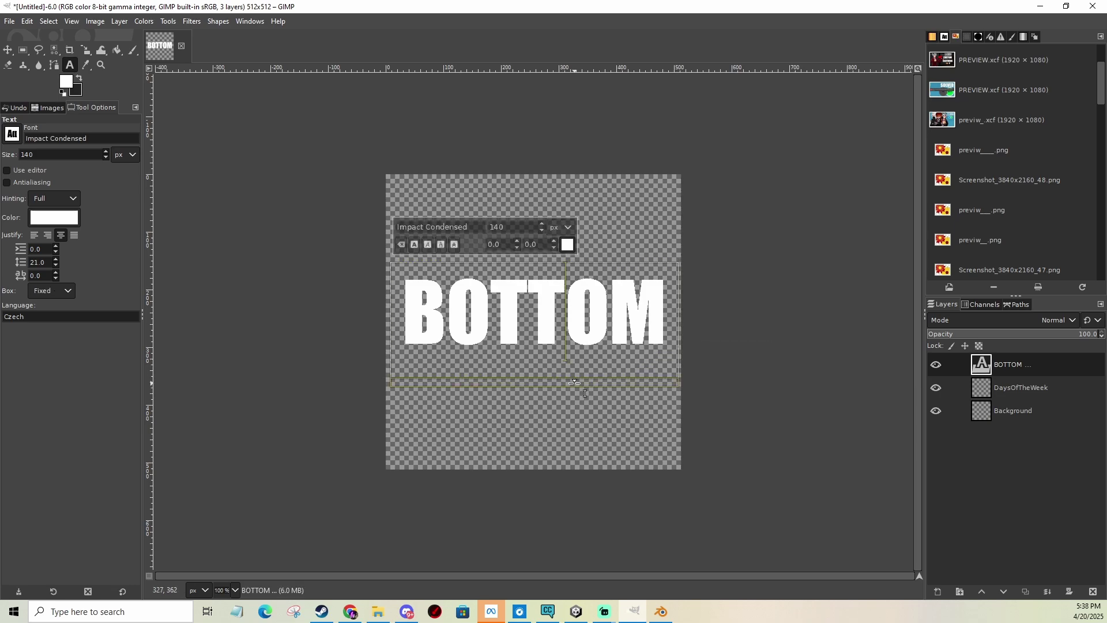
left_click_drag(574, 382, 596, 501)
left_click(617, 427)
key("BackSpace")
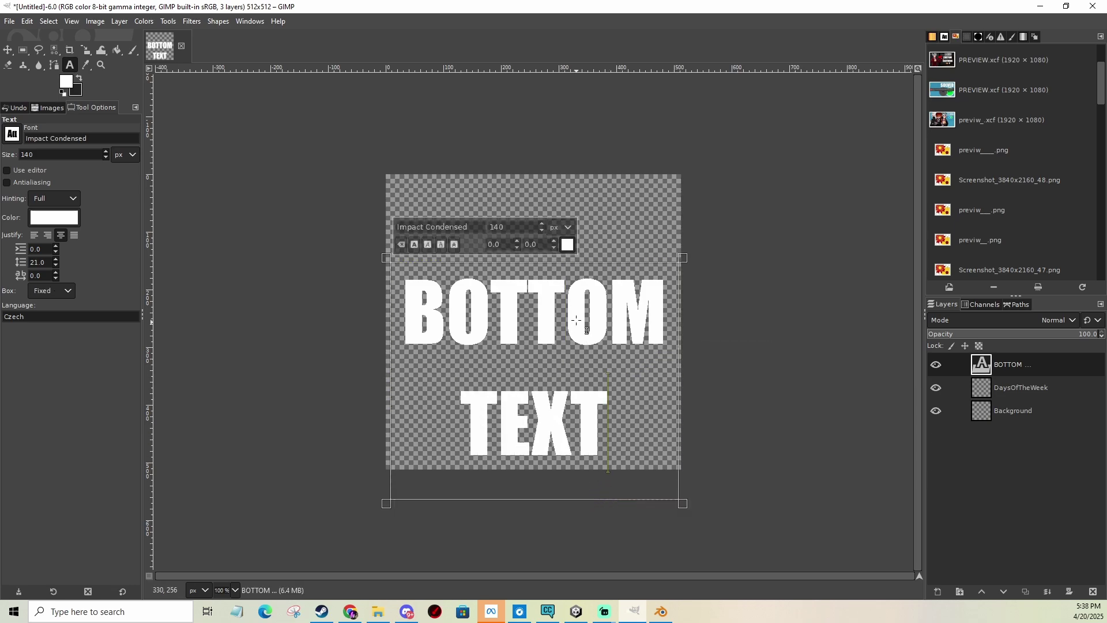
Select both text lines and reduce their line spacing to about -2.
left_click_drag(606, 428, 379, 284)
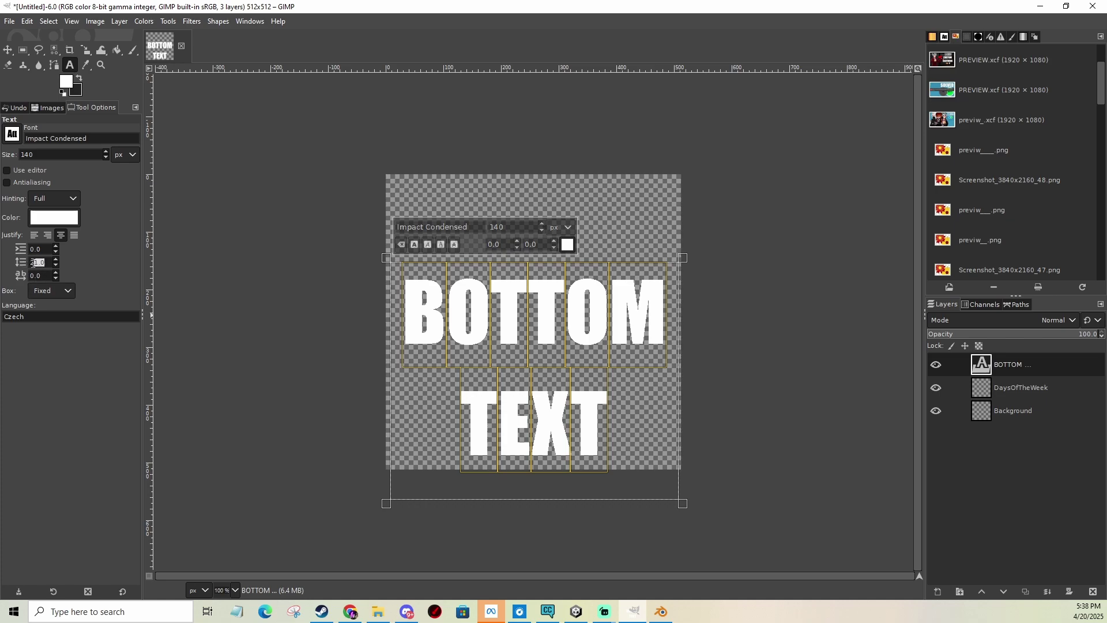
scroll(53, 265, "down", 20)
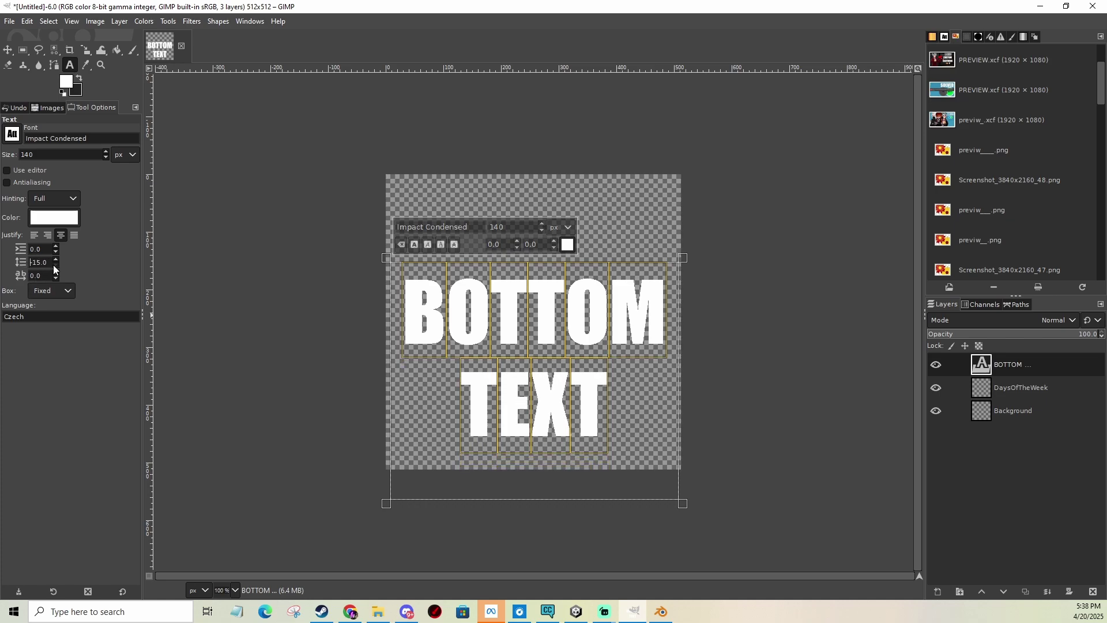
scroll(56, 264, "up", 17)
scroll(56, 264, "up", 3)
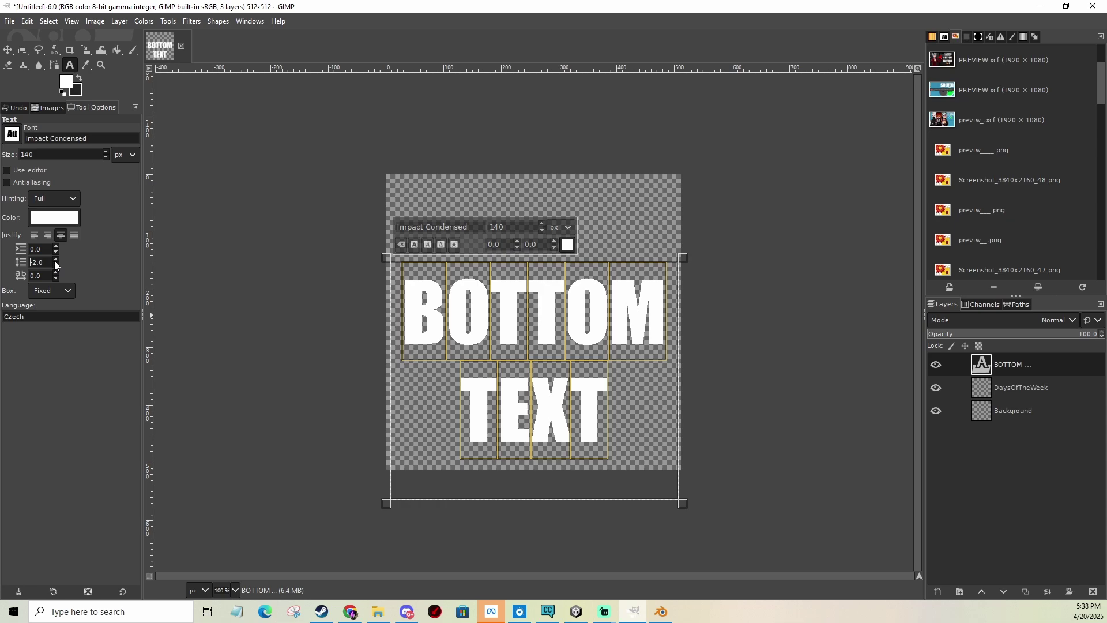
Detach the Tool Options into a separate floating window beside the canvas.
left_click_drag(10, 205, 29, 169)
left_click_drag(44, 105, 58, 576)
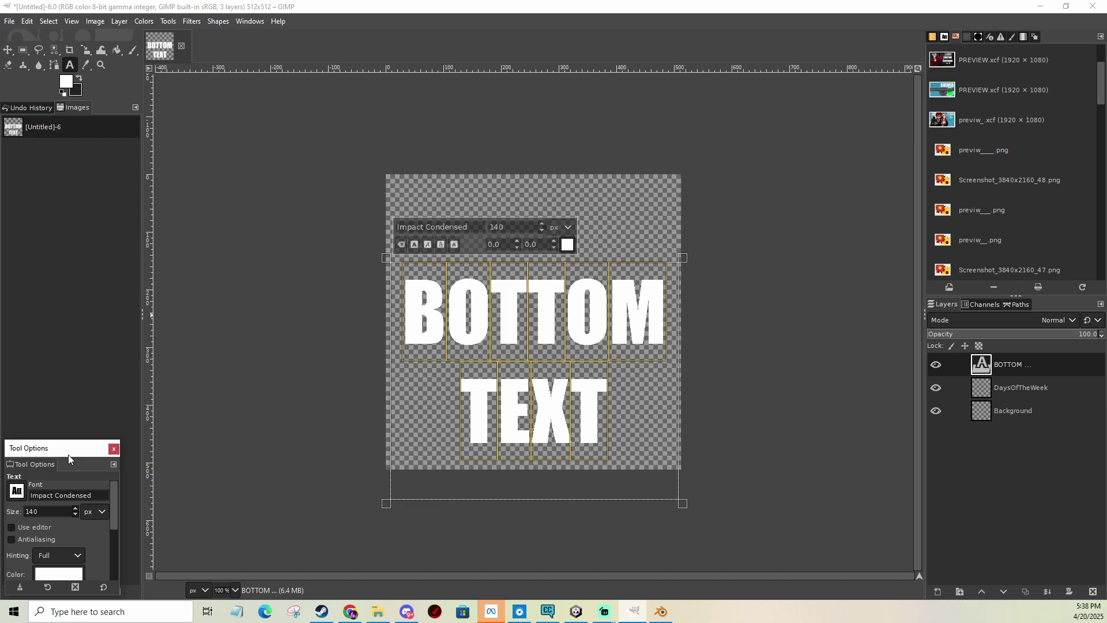
left_click_drag(68, 454, 79, 192)
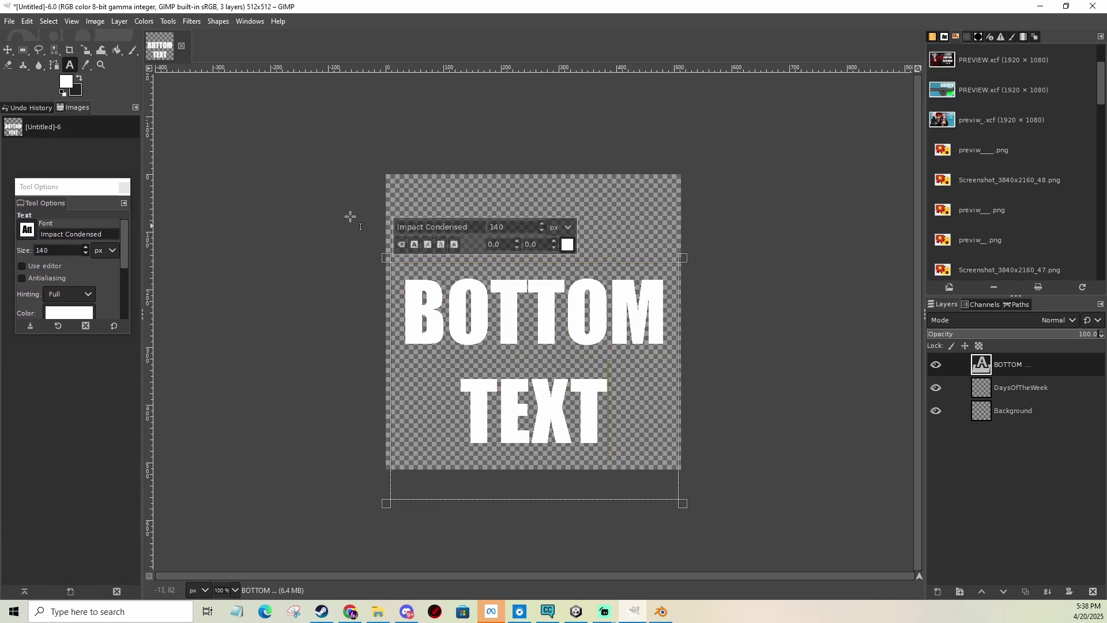
Export the image as a PNG named BottomText into the project's Assets/Patch folder with the default PNG options.
left_click(9, 21)
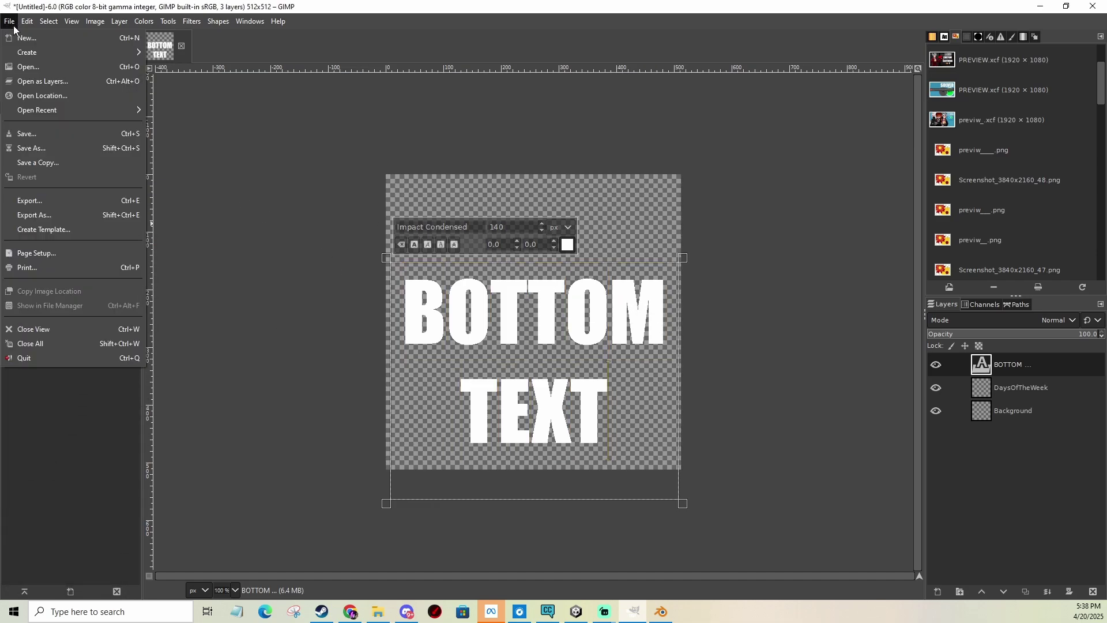
left_click(31, 218)
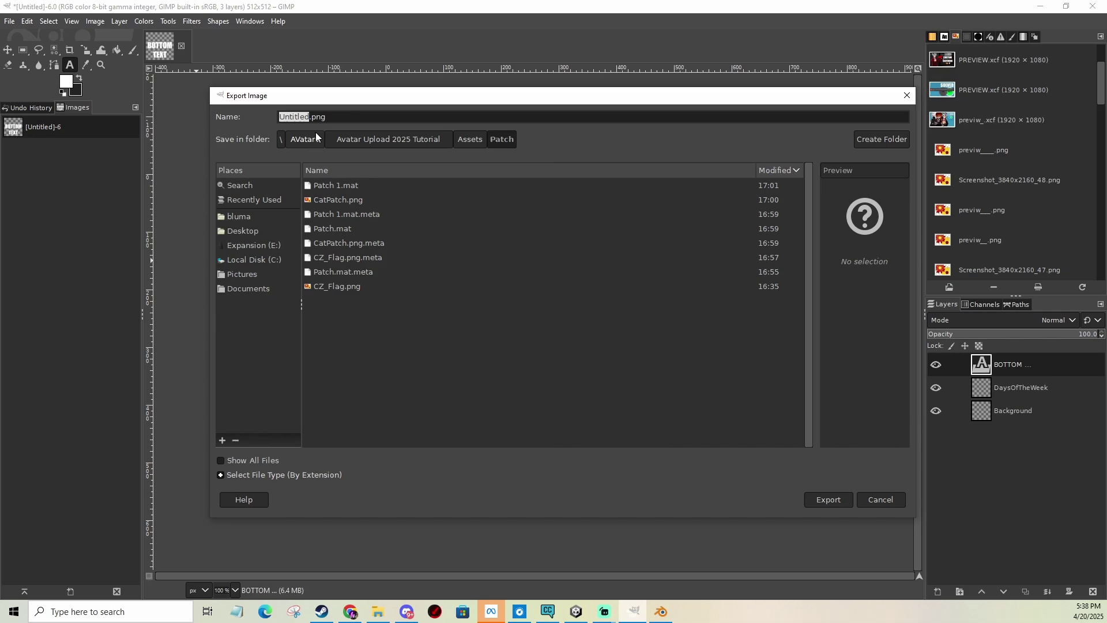
left_click(298, 116)
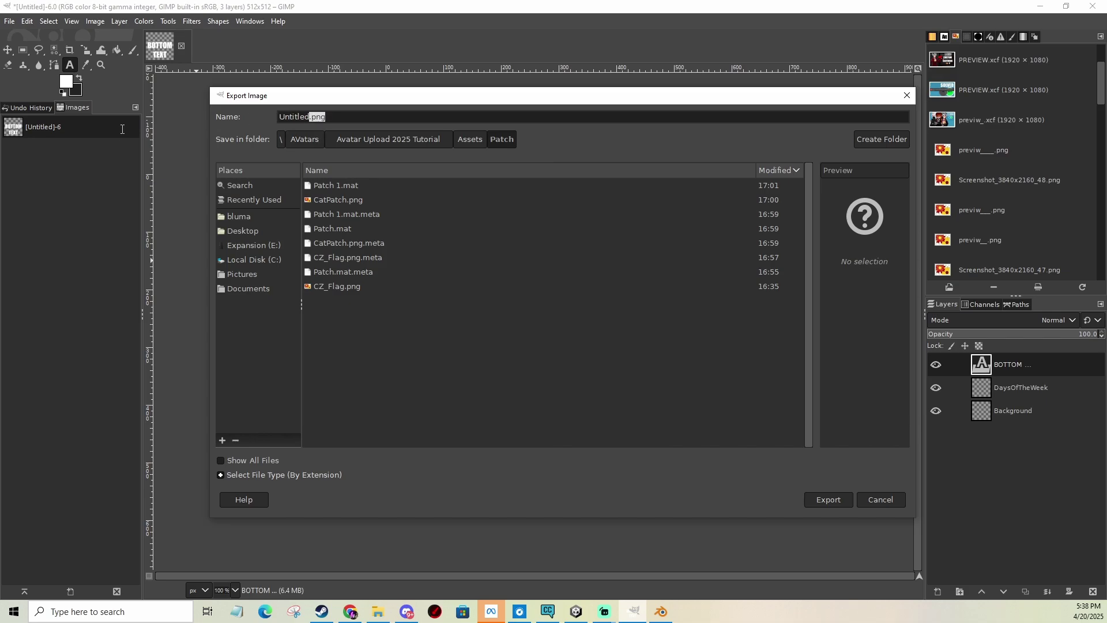
double_click(307, 117)
type("bOTTO")
key("BackSpace")
key("BackSpace")
key("BackSpace")
key("BackSpace")
key("BackSpace")
type("BottomText")
left_click(821, 500)
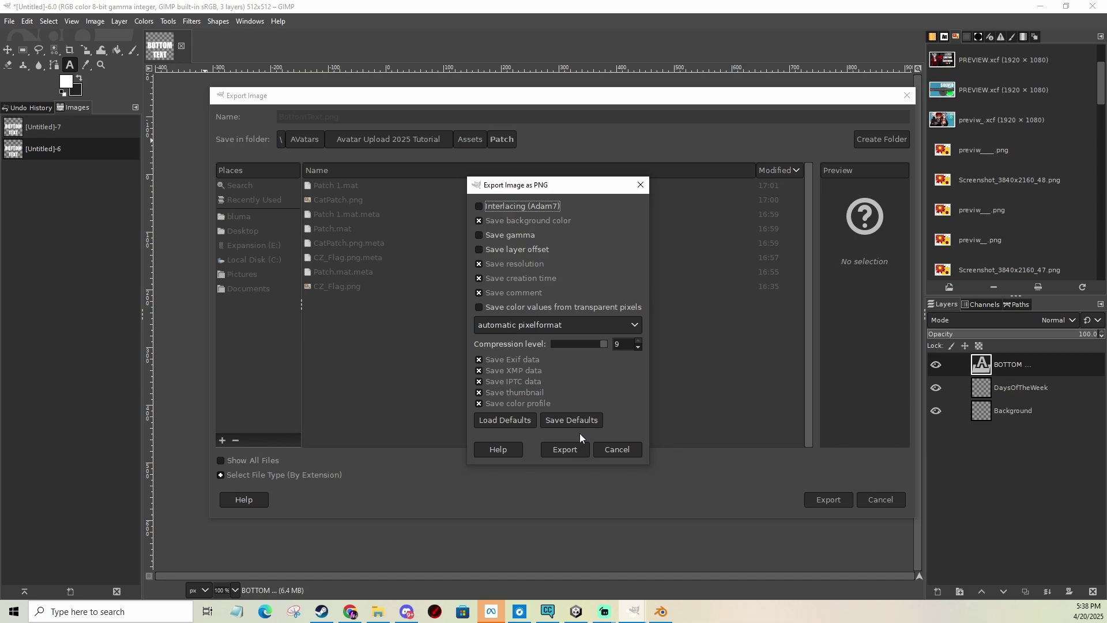
left_click(567, 447)
Switch to Unity and replace the Decal 0 texture with BottomText.
left_click(576, 612)
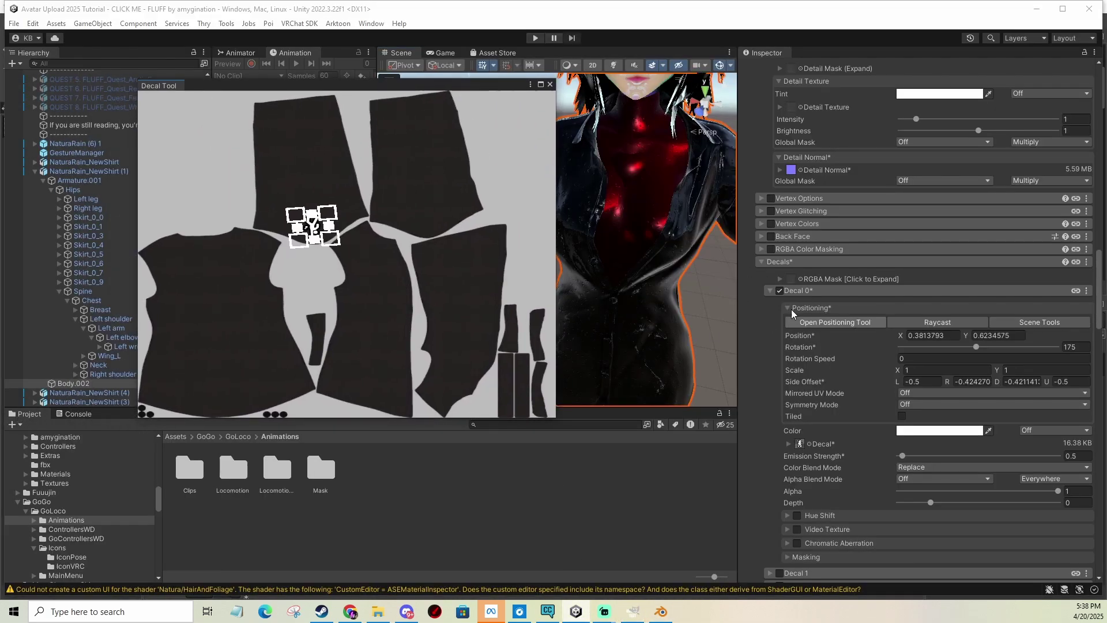
left_click(808, 444)
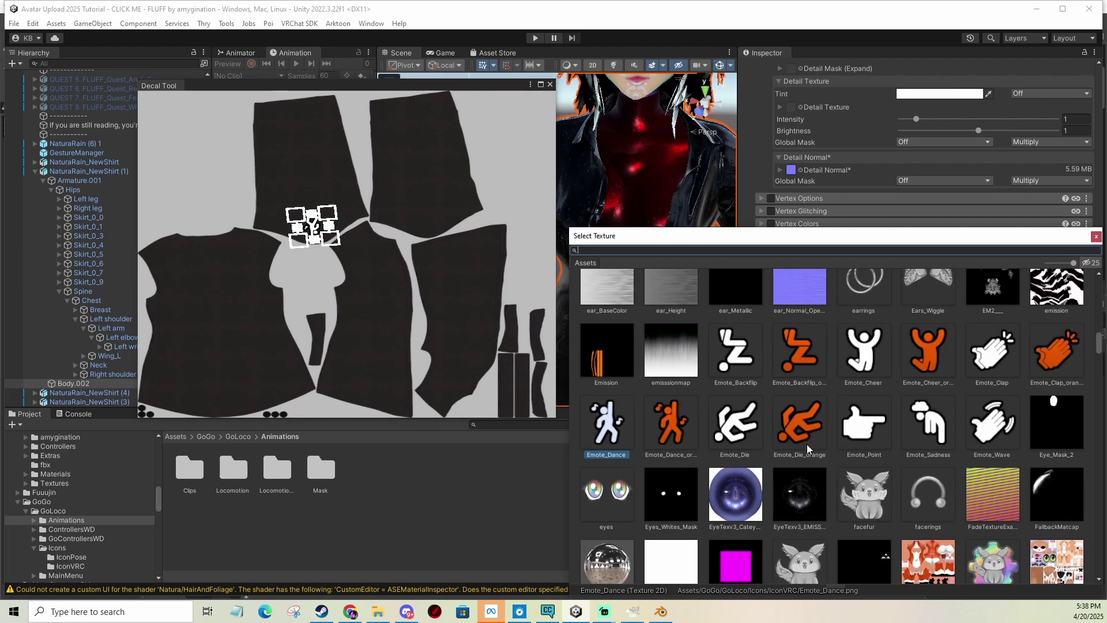
left_click_drag(770, 236, 464, 127)
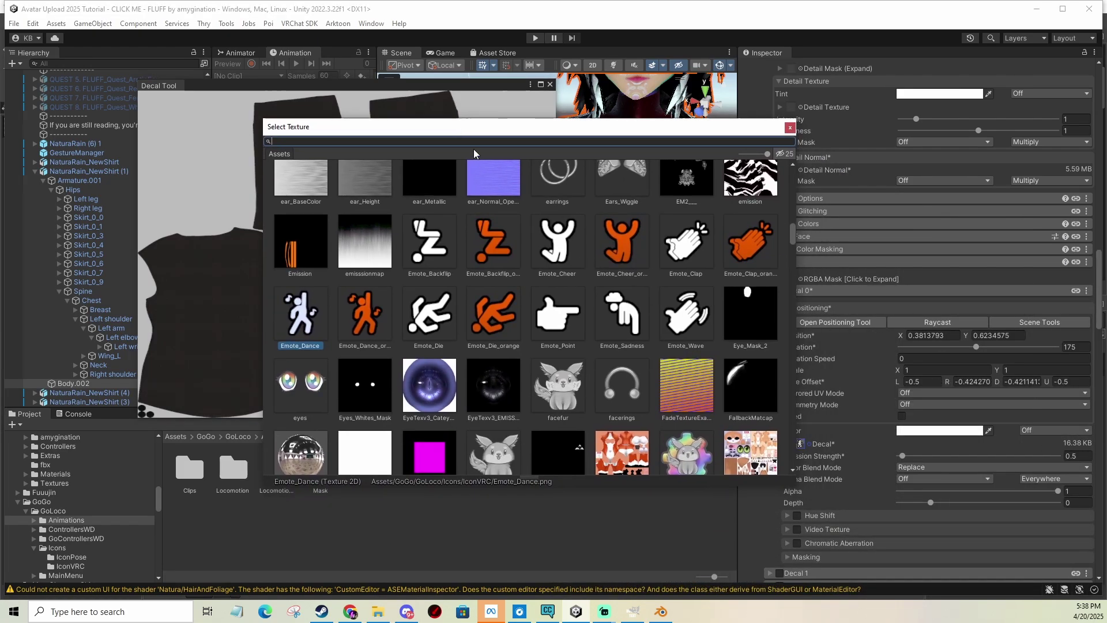
type("bottom")
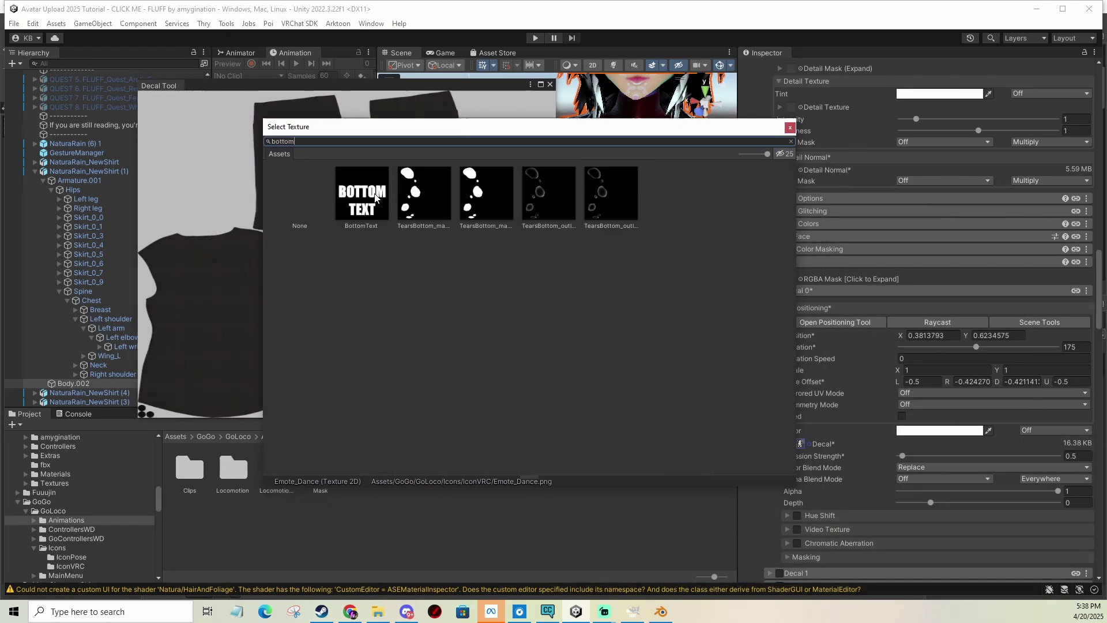
double_click(374, 198)
Move the text decal onto the large torso UV piece at about X 0.14, Y 0.42 and set its rotation to 0.
scroll(674, 264, "up", 2)
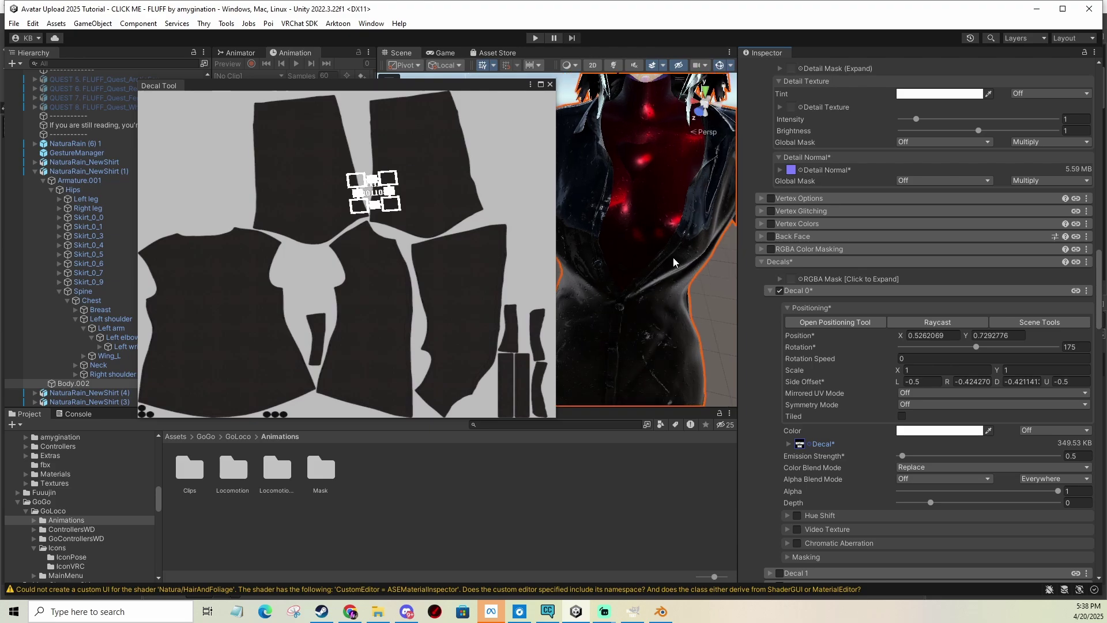
left_click_drag(362, 210, 202, 309)
left_click_drag(985, 348, 769, 354)
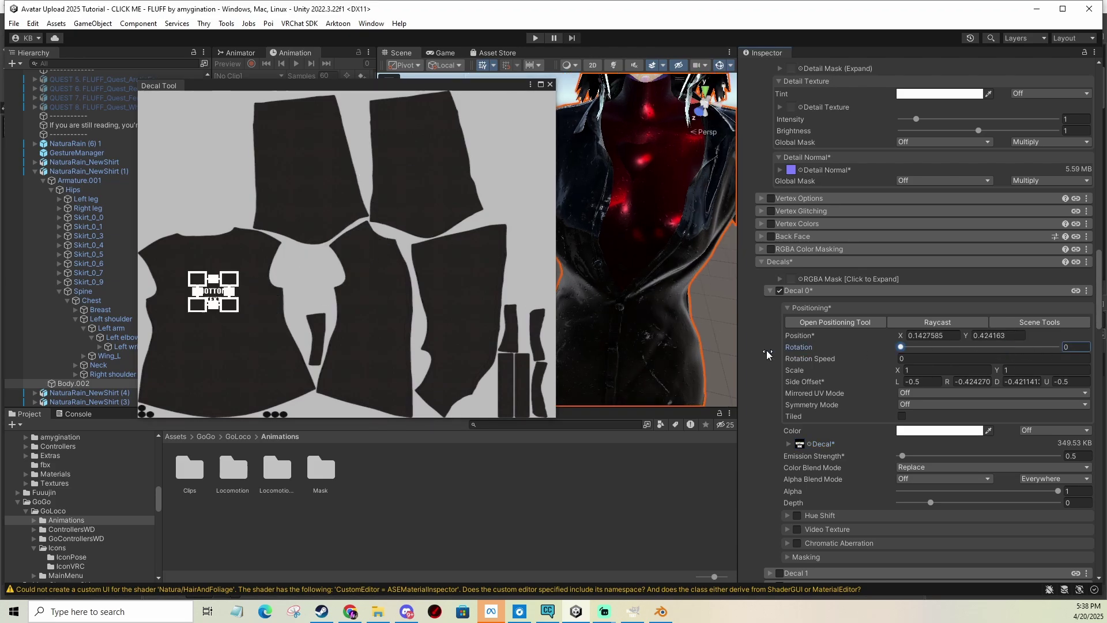
Enlarge the text decal on the torso piece to side offsets of about R -0.29 and U -0.41.
left_click_drag(685, 281, 668, 304, "alt")
right_click_drag(668, 303, 643, 287)
left_click_drag(229, 278, 284, 249)
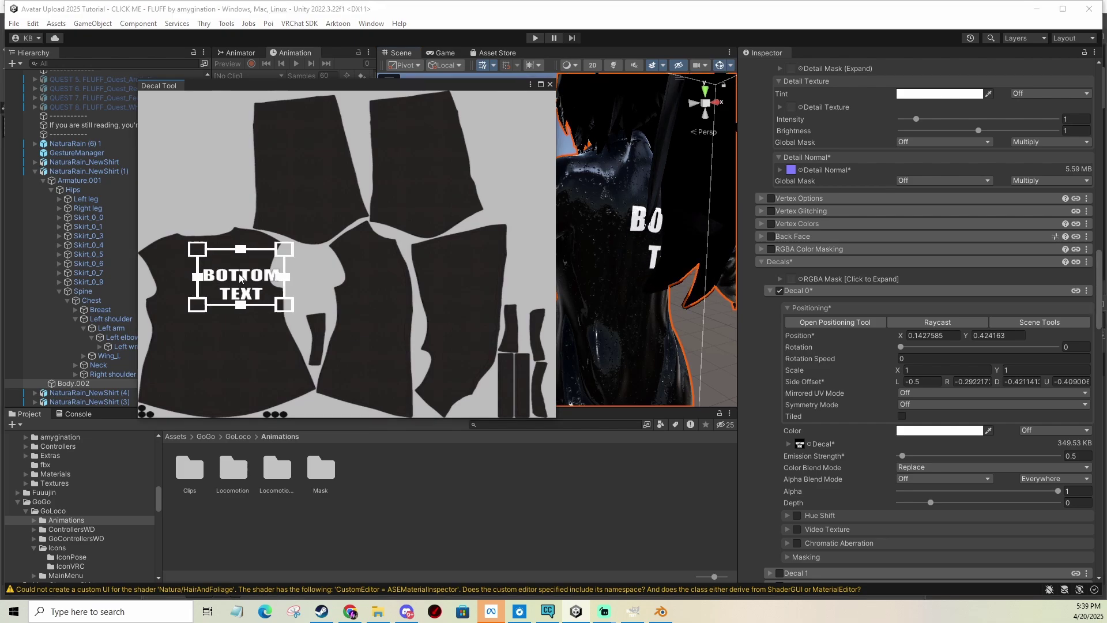
Centre the text decal on the shirt's back at about X 0.08, Y 0.40.
left_click_drag(247, 293, 223, 298)
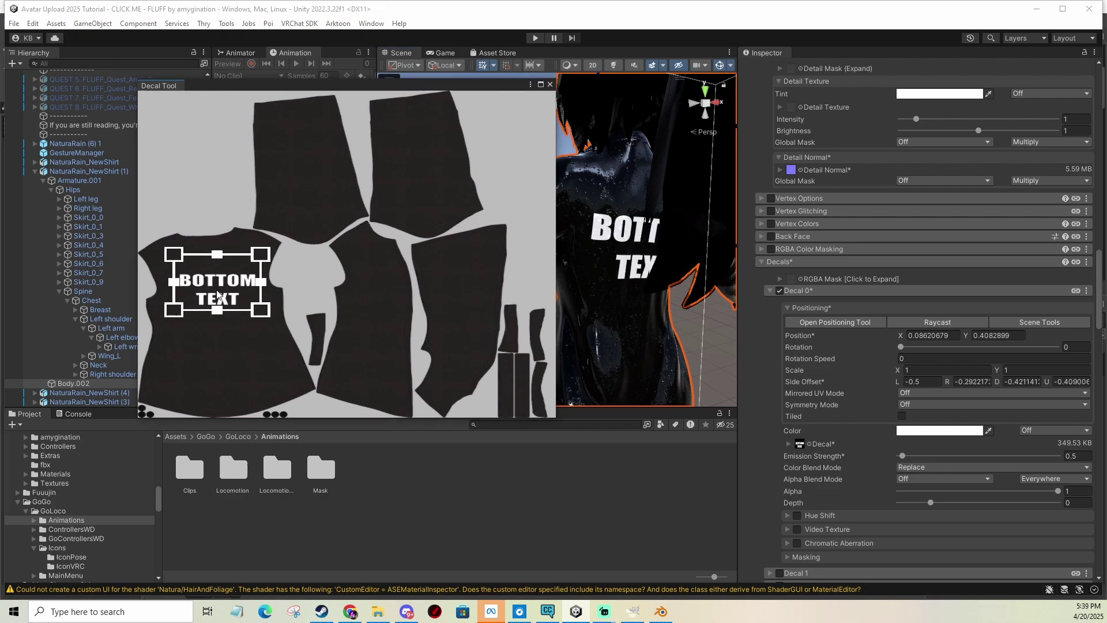
left_click_drag(713, 291, 603, 268, "alt")
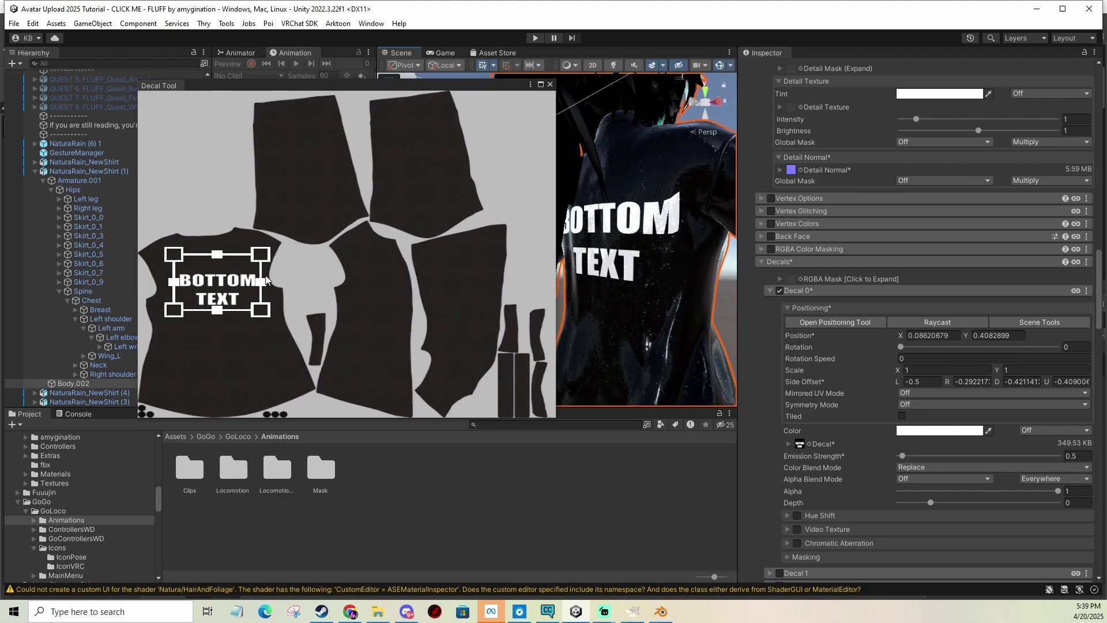
left_click_drag(217, 282, 215, 289)
Examine the text decal on the shirt's back up close and from a distance, checking its edges and placement.
left_click_drag(607, 302, 656, 298, "alt")
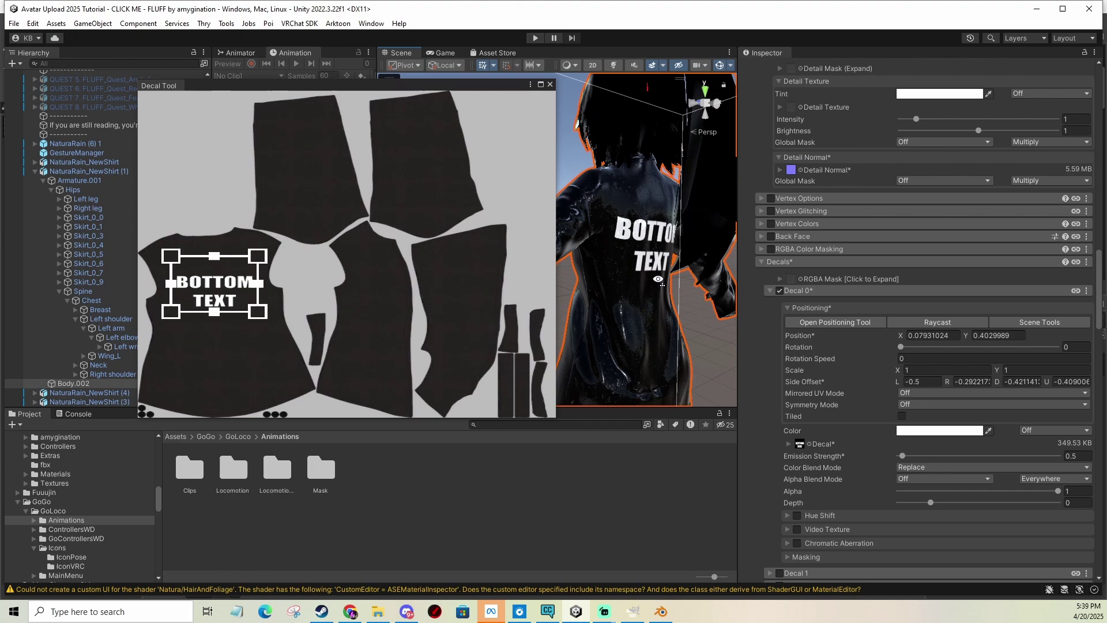
left_click_drag(658, 279, 654, 286, "alt")
mouse_move(654, 286)
middle_mouse_down()
mouse_move(650, 251)
mouse_move(657, 311)
mouse_move(618, 240)
mouse_move(642, 295)
middle_mouse_up()
scroll(636, 279, "up", 5)
scroll(636, 272, "down", 3)
scroll(638, 254, "up", 3)
scroll(617, 240, "down", 3)
scroll(618, 240, "up", 3)
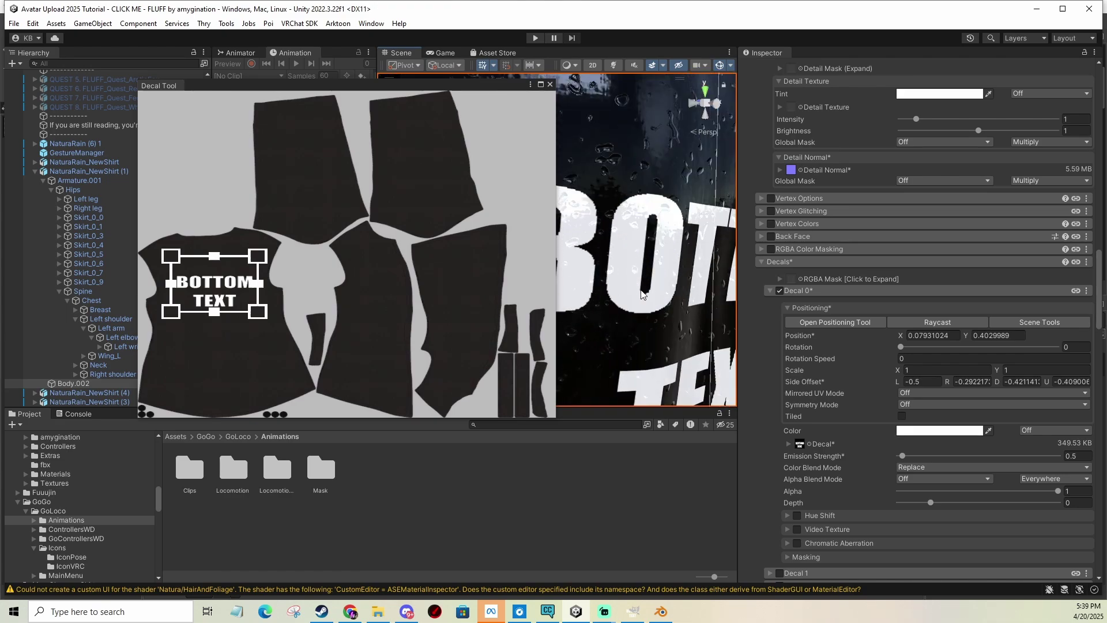
scroll(640, 283, "down", 4)
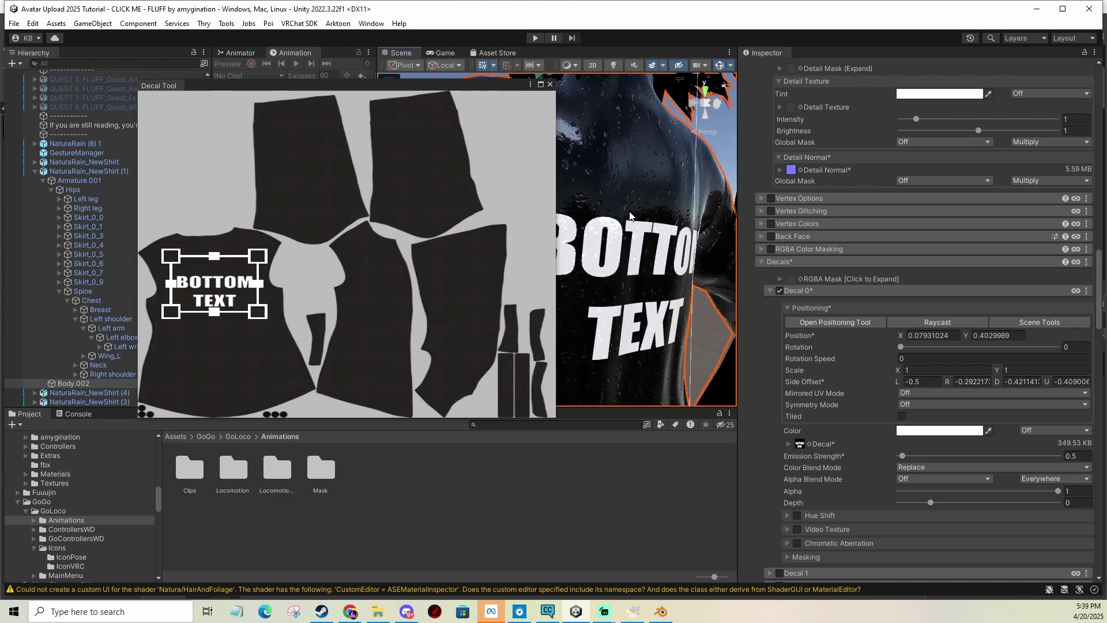
left_click_drag(629, 216, 610, 252, "alt")
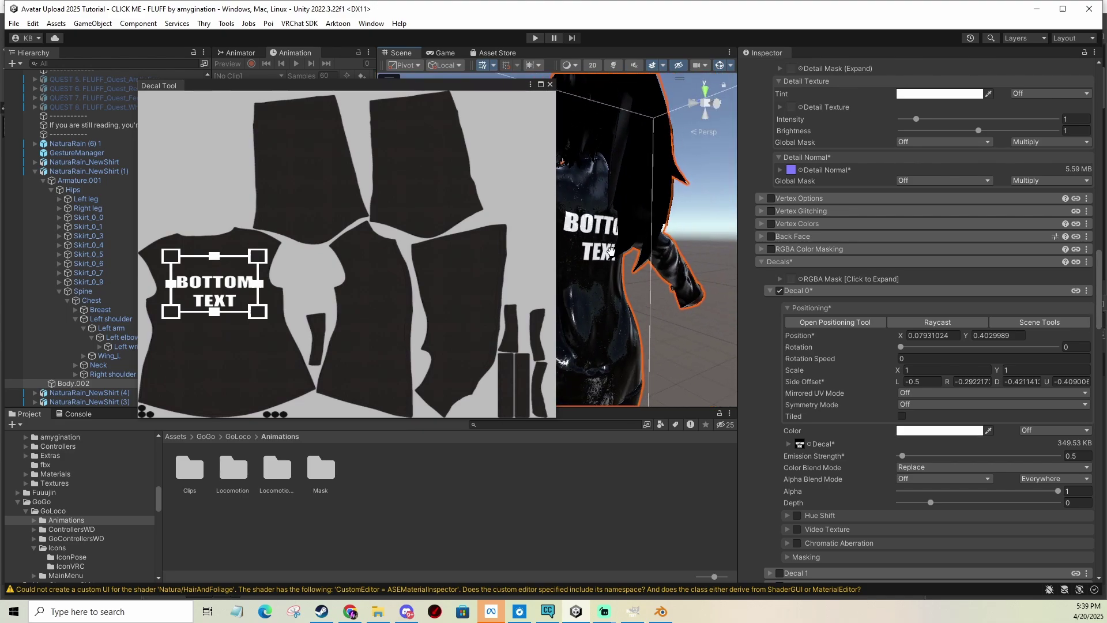